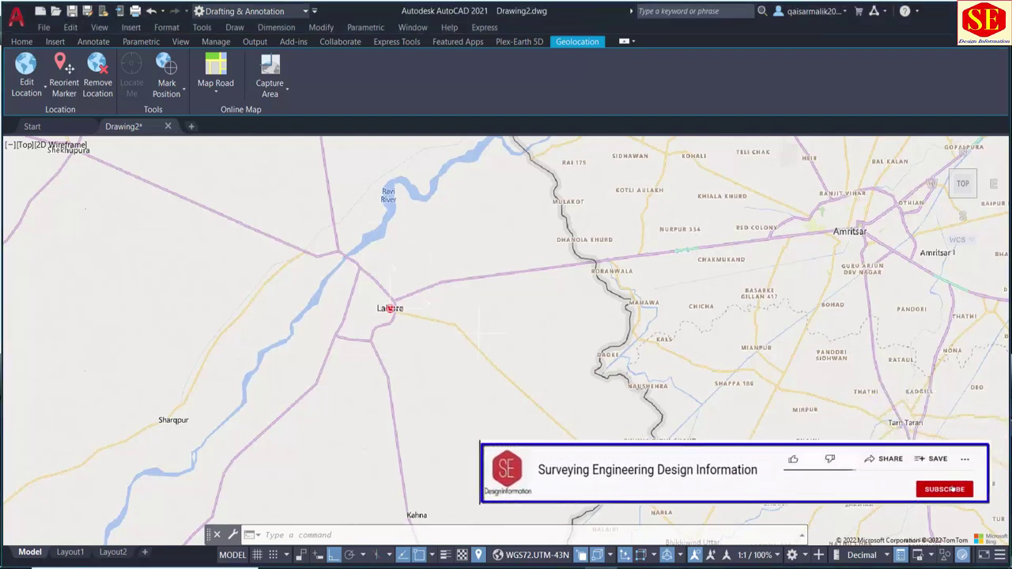
Step: Return to the Home tab and zoom out the live map to show Lahore through Amritsar
{"action": "left_click", "coordinate": [21, 41]}
{"action": "scroll", "coordinate": [529, 354], "scroll_direction": "down", "scroll_amount": 2}
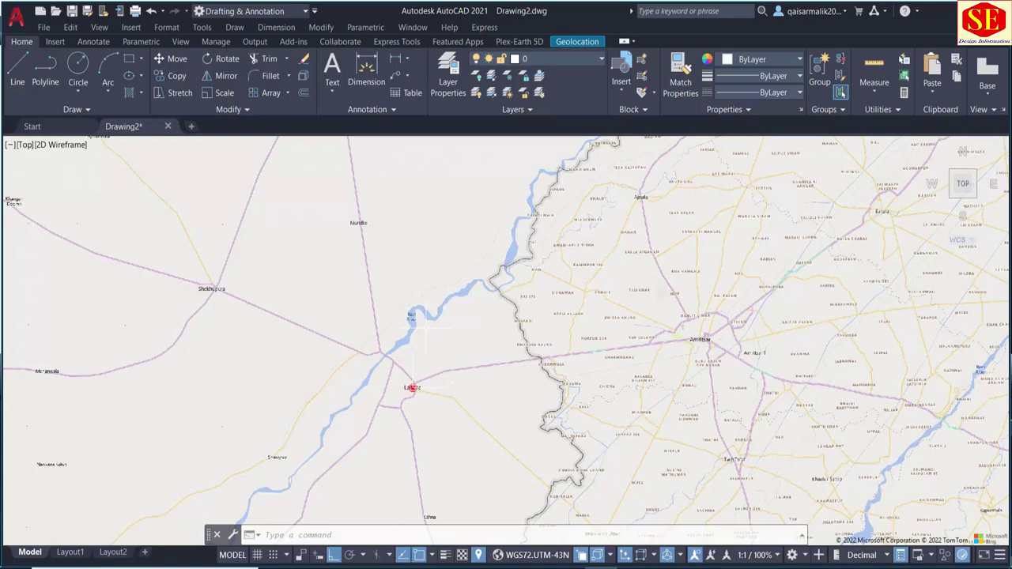
Step: Remove the drawing's location and coordinate system via Geolocation > Remove Location, confirming Yes
{"action": "left_click", "coordinate": [566, 42]}
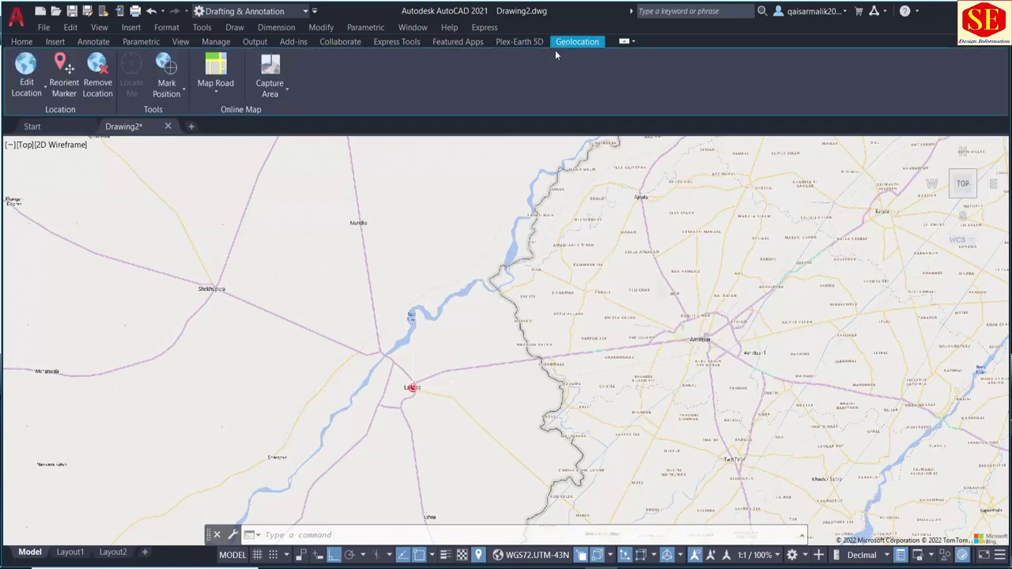
{"action": "left_click", "coordinate": [97, 73]}
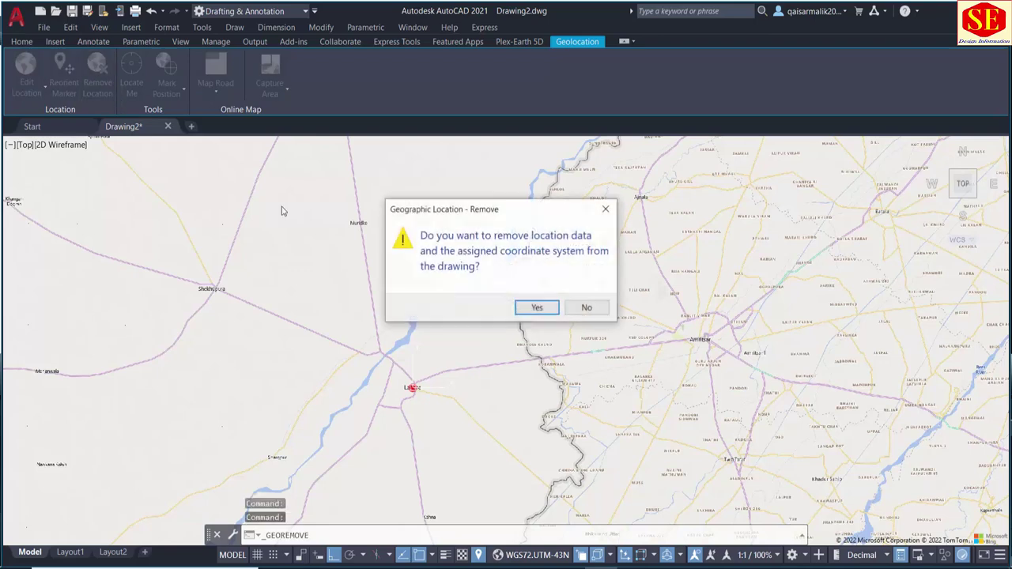
{"action": "left_click", "coordinate": [538, 311]}
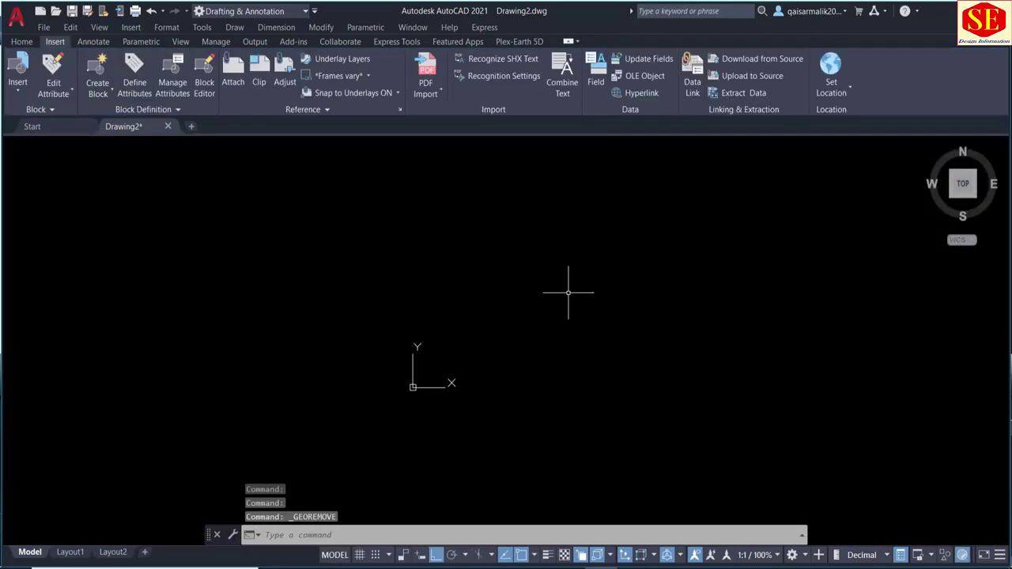
{"action": "left_click", "coordinate": [22, 41]}
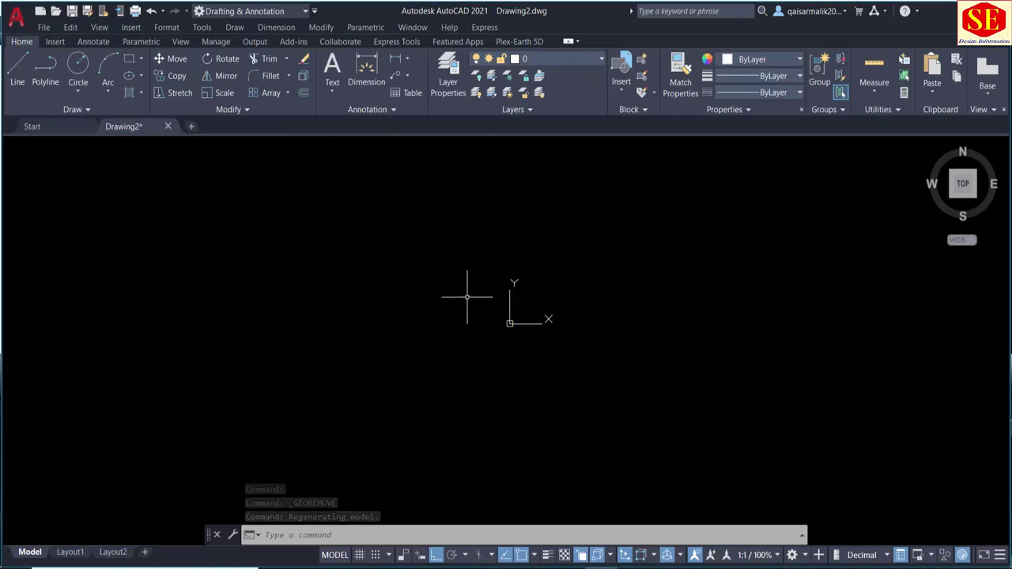
{"action": "left_click", "coordinate": [834, 14]}
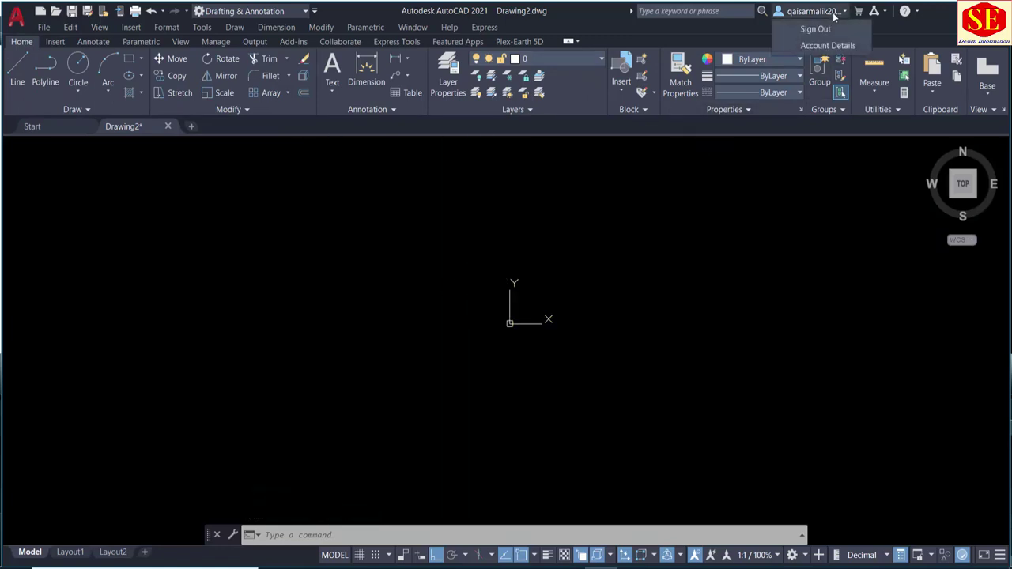
{"action": "left_click", "coordinate": [822, 43]}
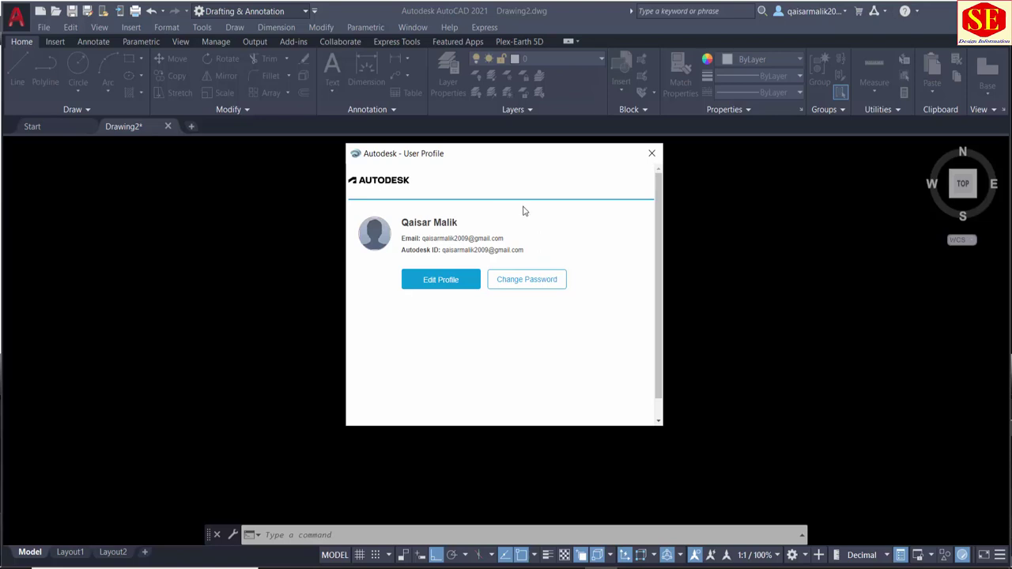
{"action": "left_click", "coordinate": [652, 153]}
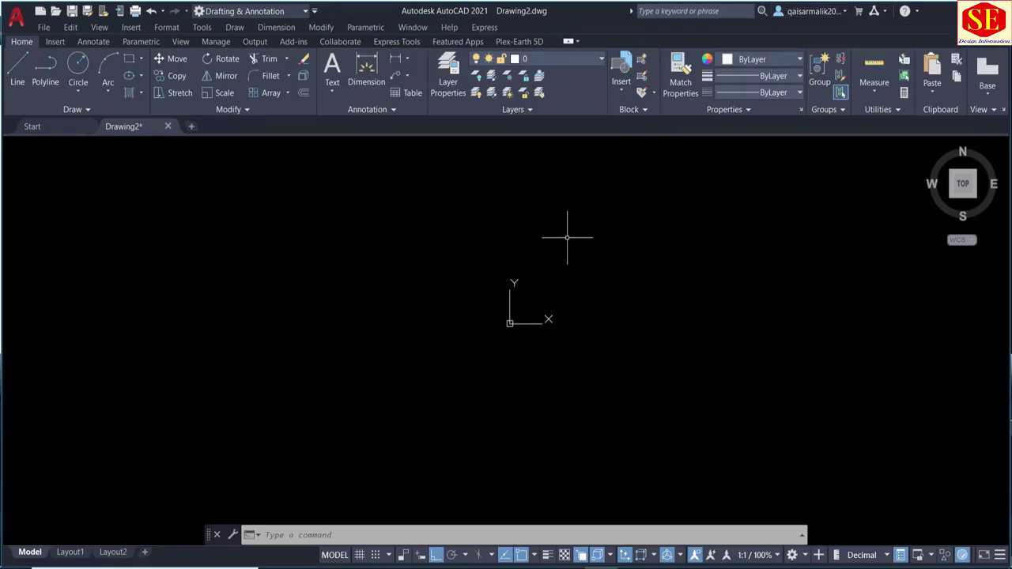
Step: Choose Insert > Set Location > From Map to show the world location map
{"action": "left_click", "coordinate": [54, 43]}
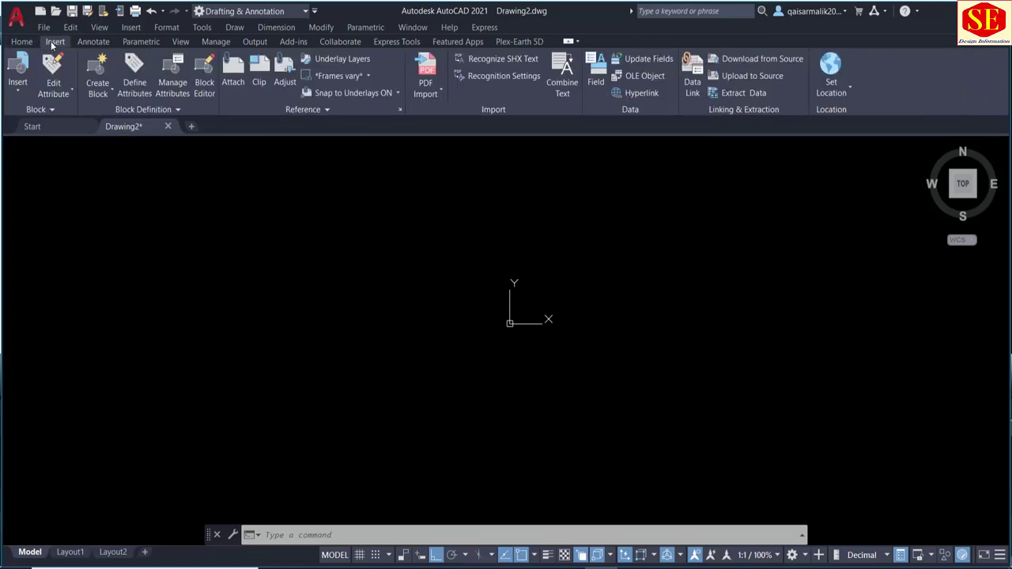
{"action": "left_click", "coordinate": [32, 44]}
{"action": "left_click", "coordinate": [56, 44]}
{"action": "left_click", "coordinate": [836, 93]}
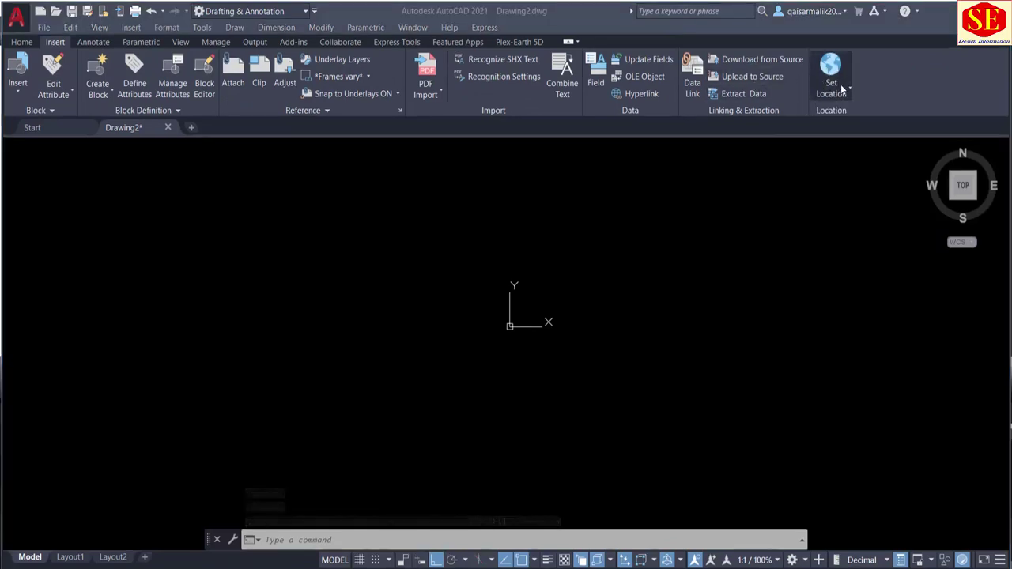
{"action": "left_click", "coordinate": [846, 93]}
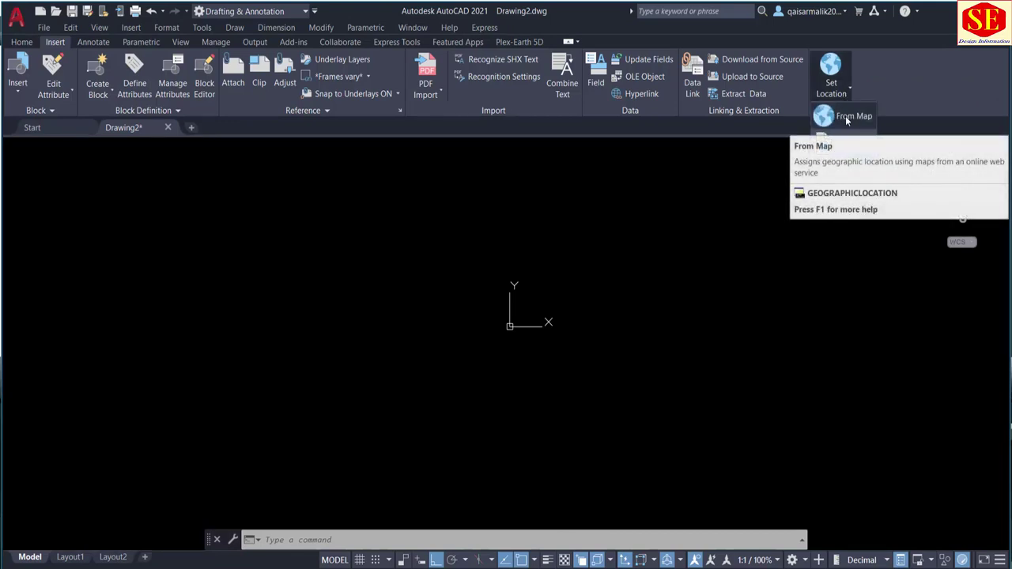
{"action": "left_click", "coordinate": [846, 117]}
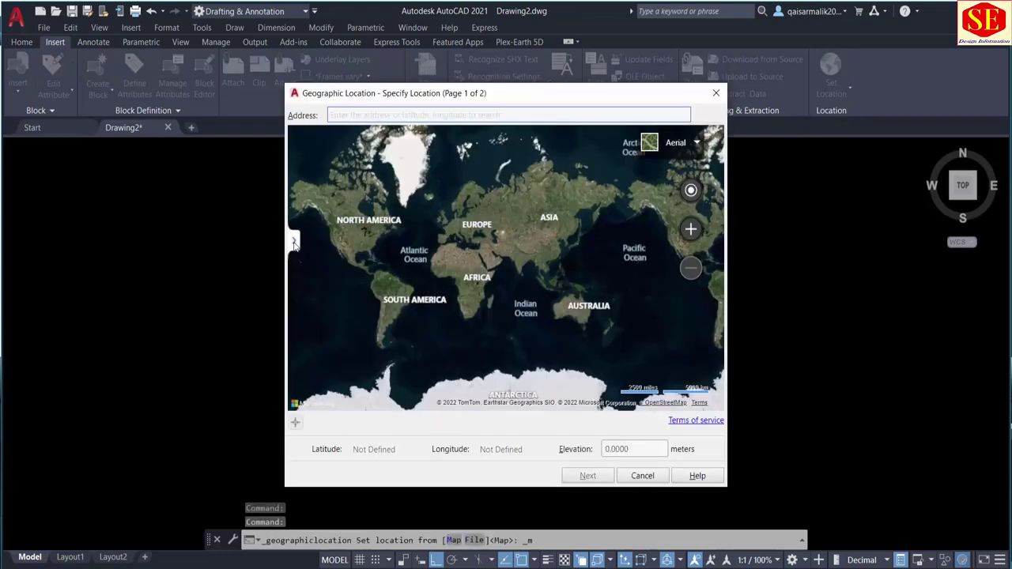
Step: Search the address 'Lahore,Pakistan' and zoom and pan the aerial view around Lahore
{"action": "left_click", "coordinate": [294, 241]}
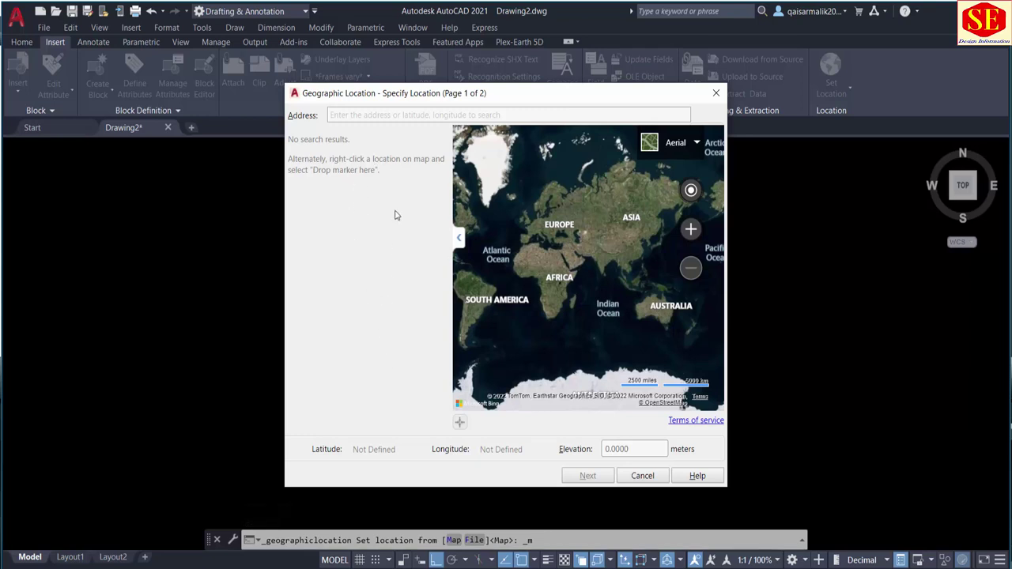
{"action": "left_click", "coordinate": [385, 117]}
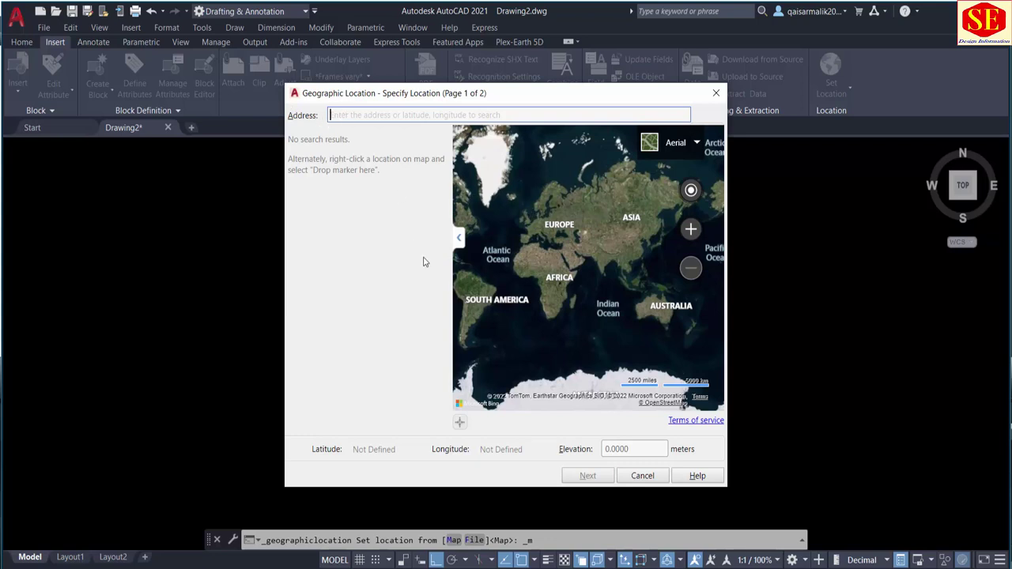
{"action": "type", "text": "Lahore,Pakistan"}
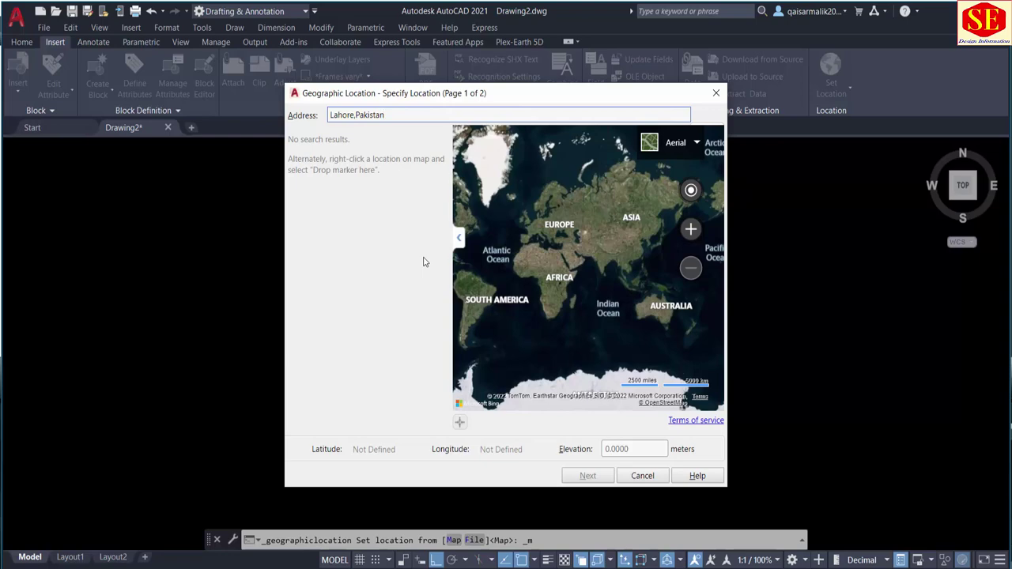
{"action": "key", "text": "Return"}
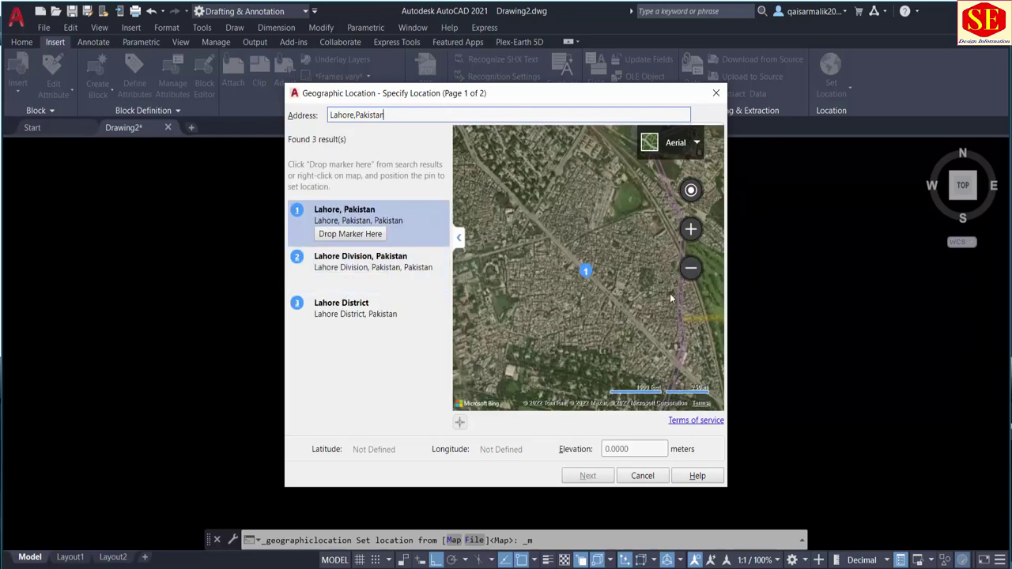
{"action": "scroll", "coordinate": [607, 260], "scroll_direction": "down", "scroll_amount": 1}
{"action": "scroll", "coordinate": [609, 263], "scroll_direction": "down", "scroll_amount": 1}
{"action": "scroll", "coordinate": [617, 266], "scroll_direction": "down", "scroll_amount": 1}
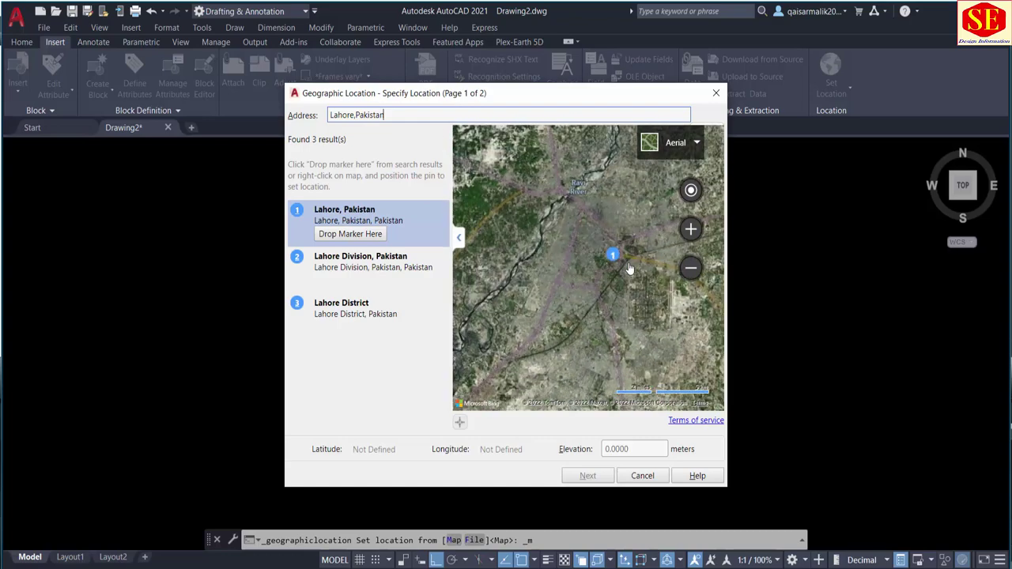
{"action": "scroll", "coordinate": [630, 271], "scroll_direction": "down", "scroll_amount": 1}
{"action": "scroll", "coordinate": [611, 239], "scroll_direction": "up", "scroll_amount": 1}
{"action": "scroll", "coordinate": [610, 239], "scroll_direction": "up", "scroll_amount": 1}
{"action": "scroll", "coordinate": [539, 177], "scroll_direction": "up", "scroll_amount": 1}
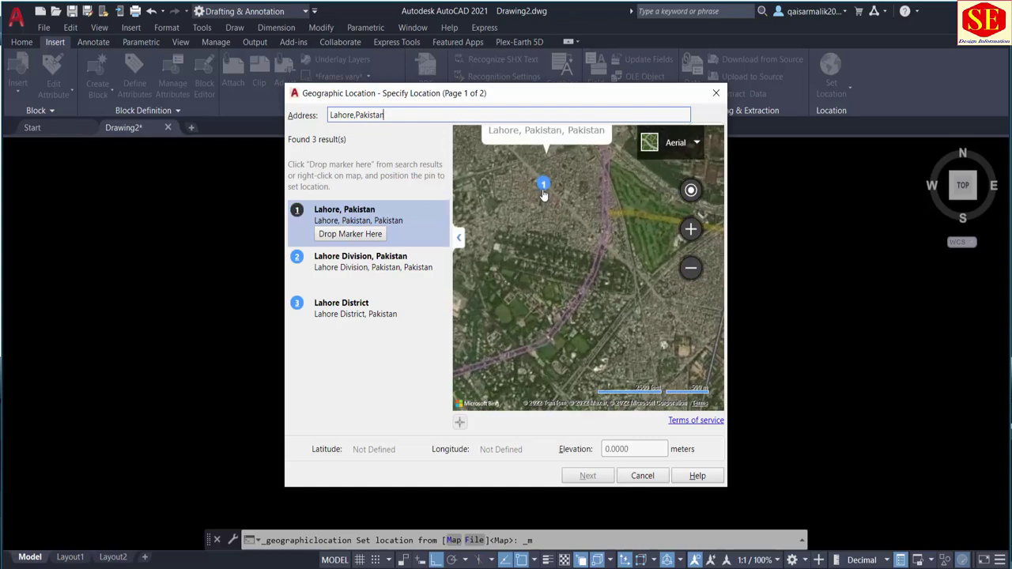
{"action": "scroll", "coordinate": [540, 219], "scroll_direction": "up", "scroll_amount": 1}
{"action": "scroll", "coordinate": [539, 219], "scroll_direction": "up", "scroll_amount": 1}
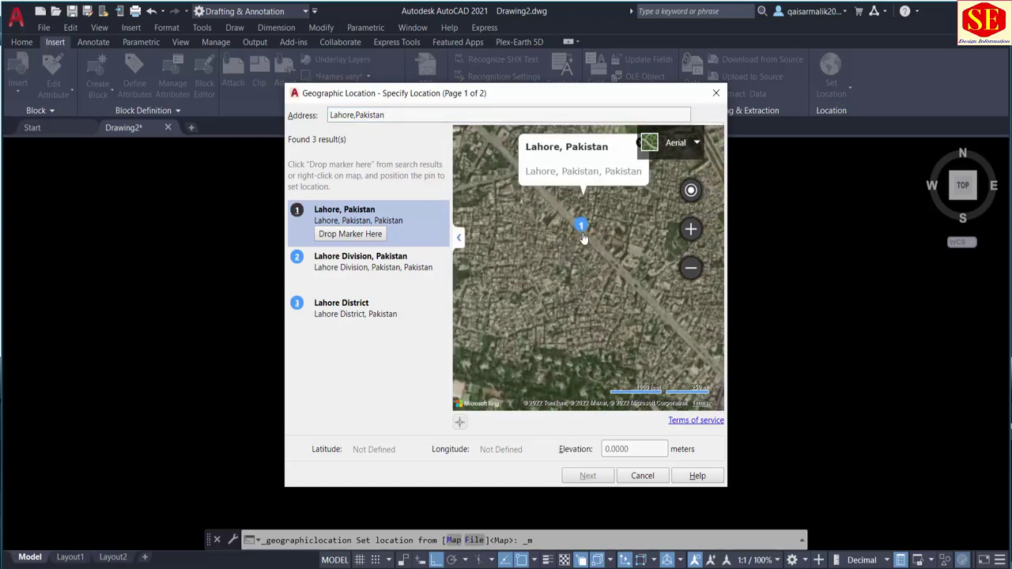
{"action": "left_click_drag", "start_coordinate": [609, 264], "coordinate": [520, 234]}
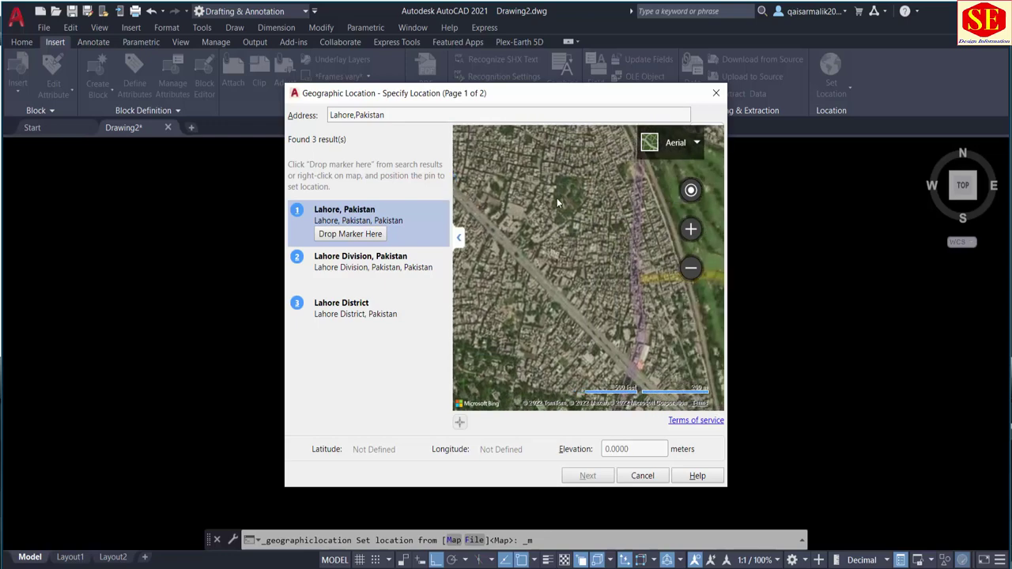
Step: Drag the location pin onto Lahore's golf course, giving latitude 31.5610 and longitude 74.3575
{"action": "left_click", "coordinate": [367, 236]}
{"action": "scroll", "coordinate": [592, 261], "scroll_direction": "up", "scroll_amount": 1}
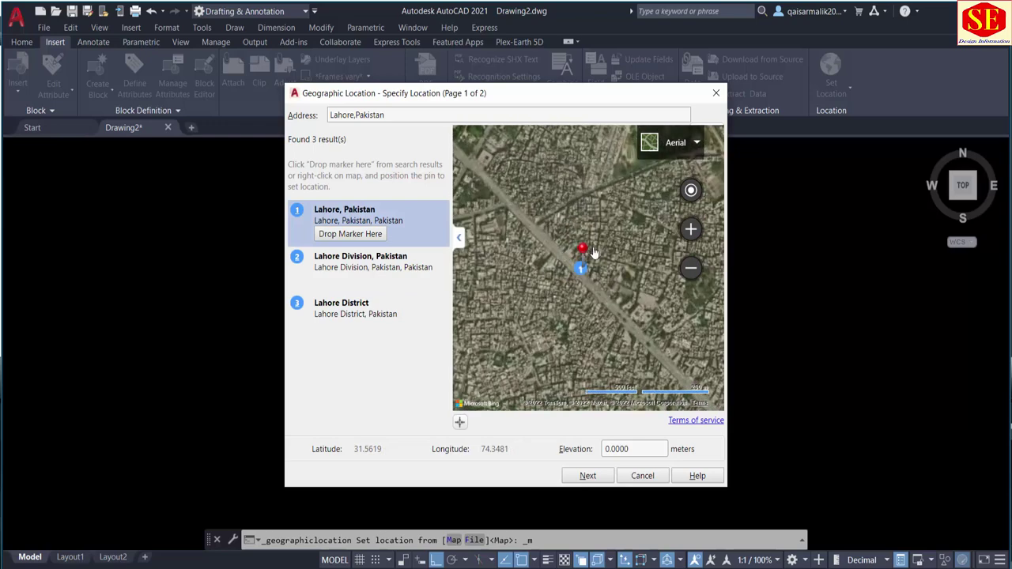
{"action": "mouse_move", "coordinate": [585, 251]}
{"action": "left_mouse_down"}
{"action": "mouse_move", "coordinate": [610, 265]}
{"action": "mouse_move", "coordinate": [653, 265]}
{"action": "left_mouse_up"}
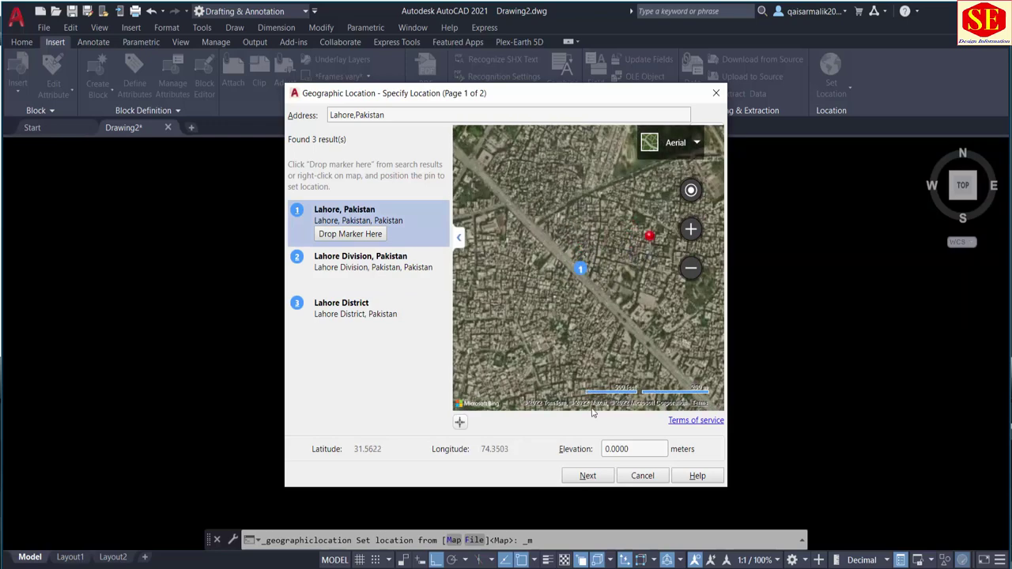
{"action": "left_click_drag", "start_coordinate": [650, 265], "coordinate": [520, 370]}
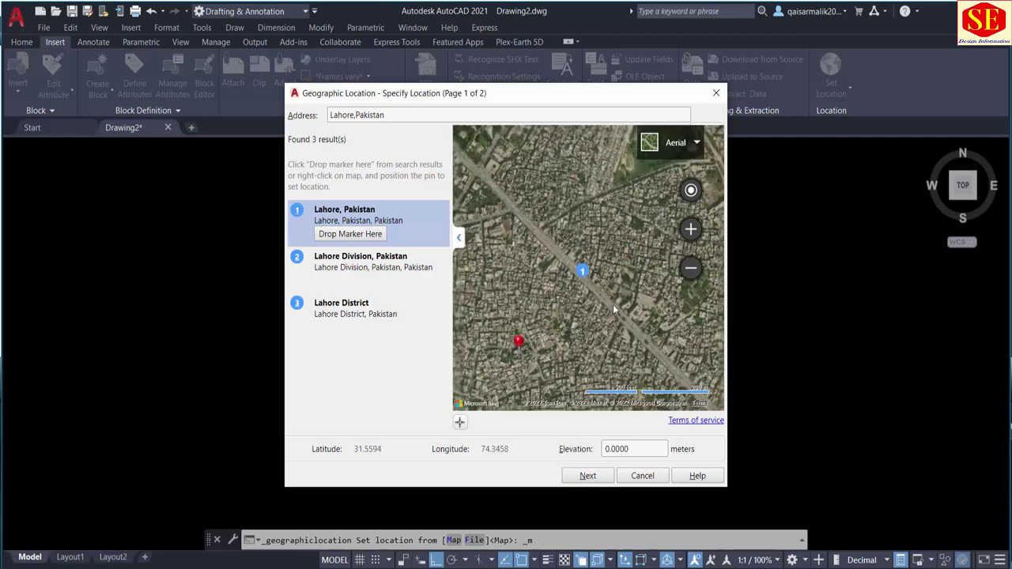
{"action": "scroll", "coordinate": [614, 309], "scroll_direction": "down", "scroll_amount": 2}
{"action": "mouse_move", "coordinate": [589, 318]}
{"action": "left_mouse_down"}
{"action": "mouse_move", "coordinate": [655, 336]}
{"action": "mouse_move", "coordinate": [673, 311]}
{"action": "left_mouse_up"}
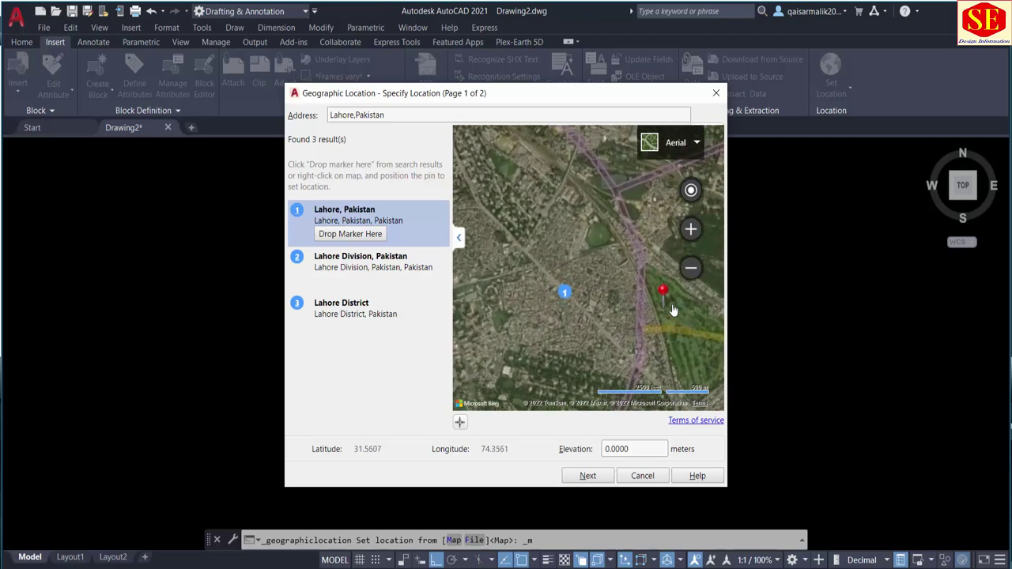
{"action": "scroll", "coordinate": [673, 311], "scroll_direction": "up", "scroll_amount": 3}
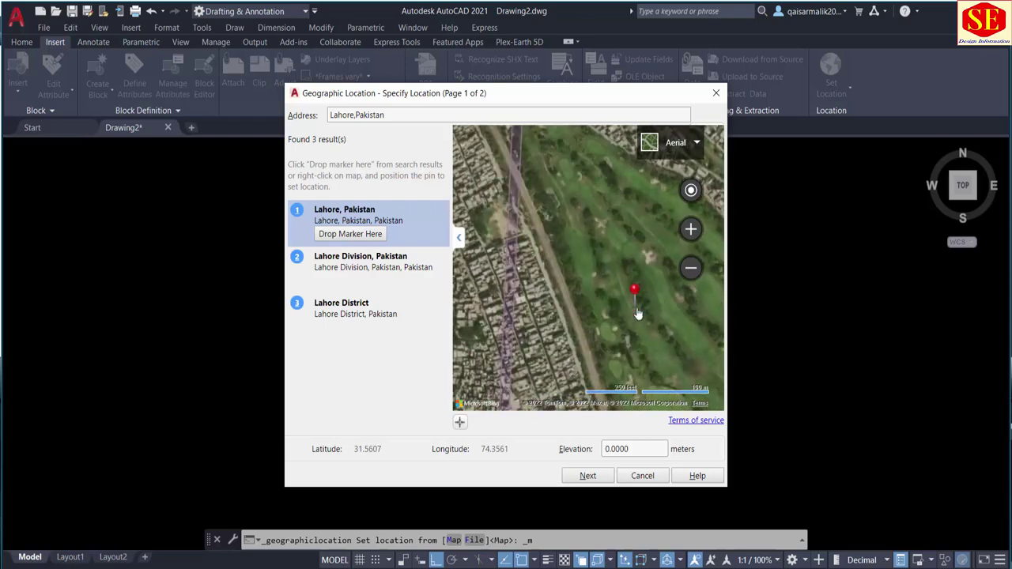
{"action": "left_click_drag", "start_coordinate": [638, 314], "coordinate": [656, 309]}
{"action": "mouse_move", "coordinate": [655, 289]}
{"action": "left_mouse_down"}
{"action": "mouse_move", "coordinate": [655, 251]}
{"action": "mouse_move", "coordinate": [690, 311]}
{"action": "mouse_move", "coordinate": [640, 362]}
{"action": "left_mouse_up"}
{"action": "scroll", "coordinate": [642, 365], "scroll_direction": "up", "scroll_amount": 2}
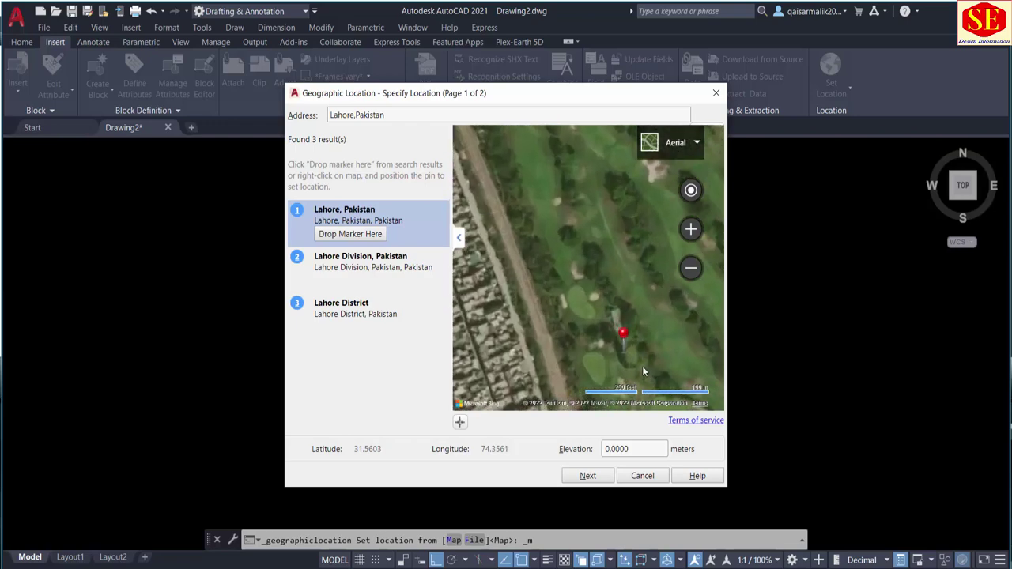
{"action": "left_click_drag", "start_coordinate": [521, 257], "coordinate": [609, 204]}
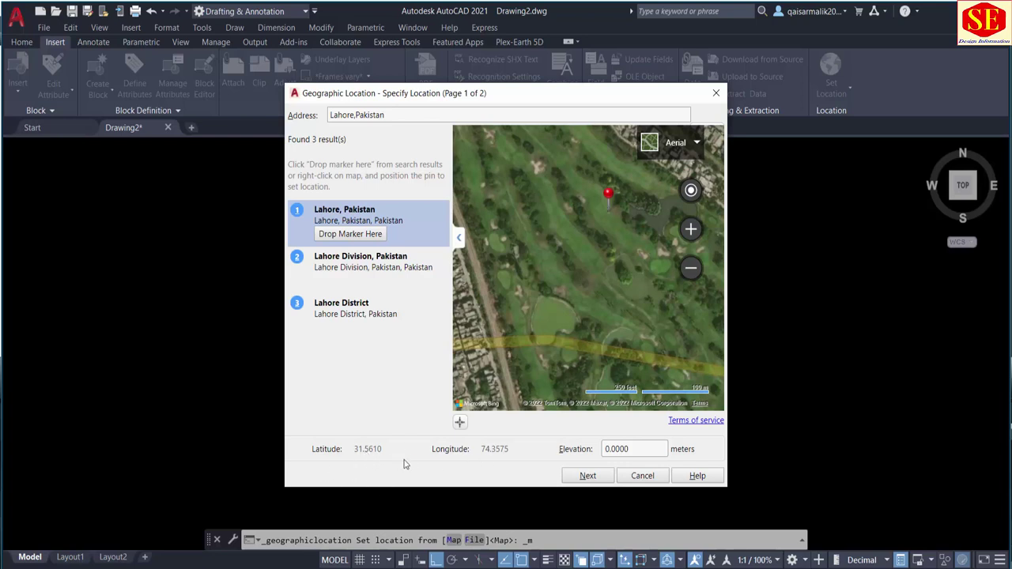
Step: Search the address '31.5610,74.3575', then continue to the Set Coordinate System page
{"action": "left_click_drag", "start_coordinate": [399, 112], "coordinate": [264, 112]}
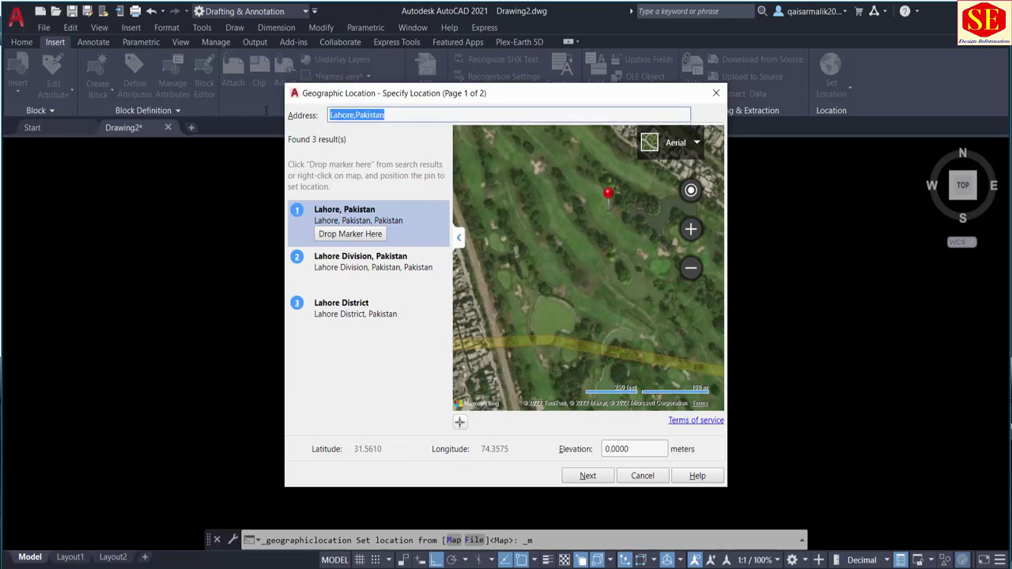
{"action": "type", "text": "3"}
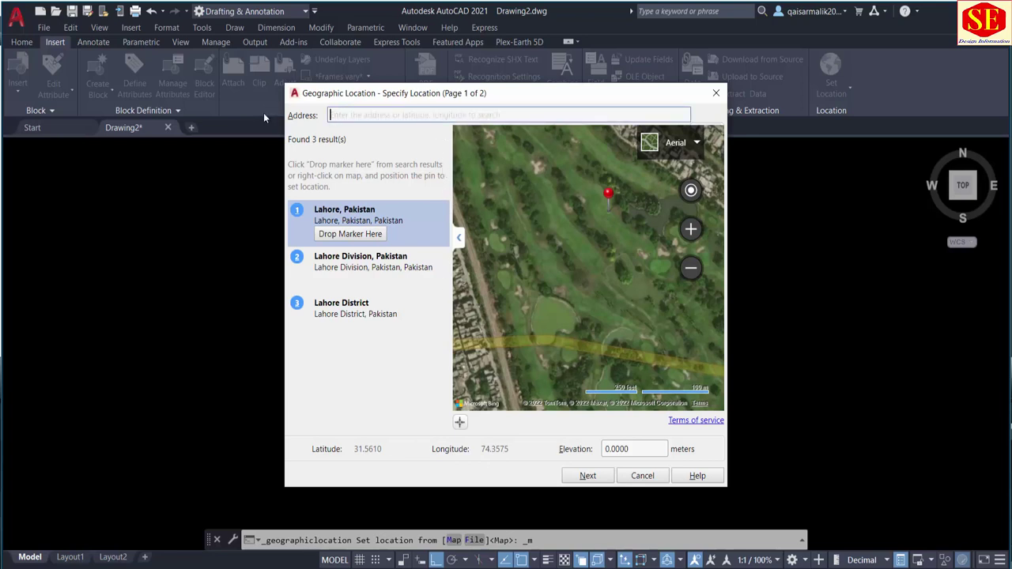
{"action": "type", "text": "1.56"}
{"action": "type", "text": "10,"}
{"action": "type", "text": "74"}
{"action": "type", "text": ".35"}
{"action": "type", "text": "75"}
{"action": "key", "text": "Return"}
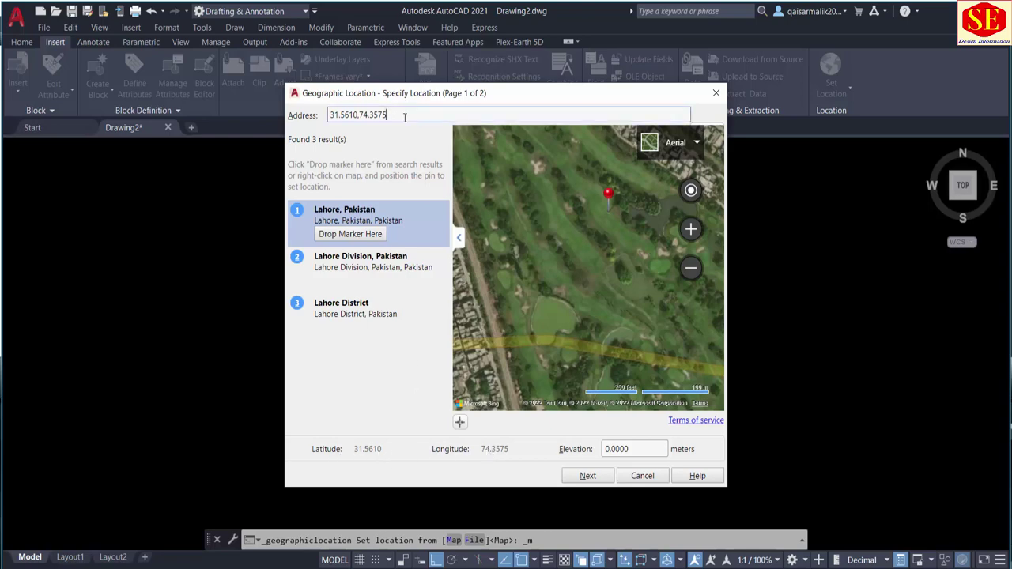
{"action": "left_click", "coordinate": [404, 115]}
{"action": "key", "text": "Return"}
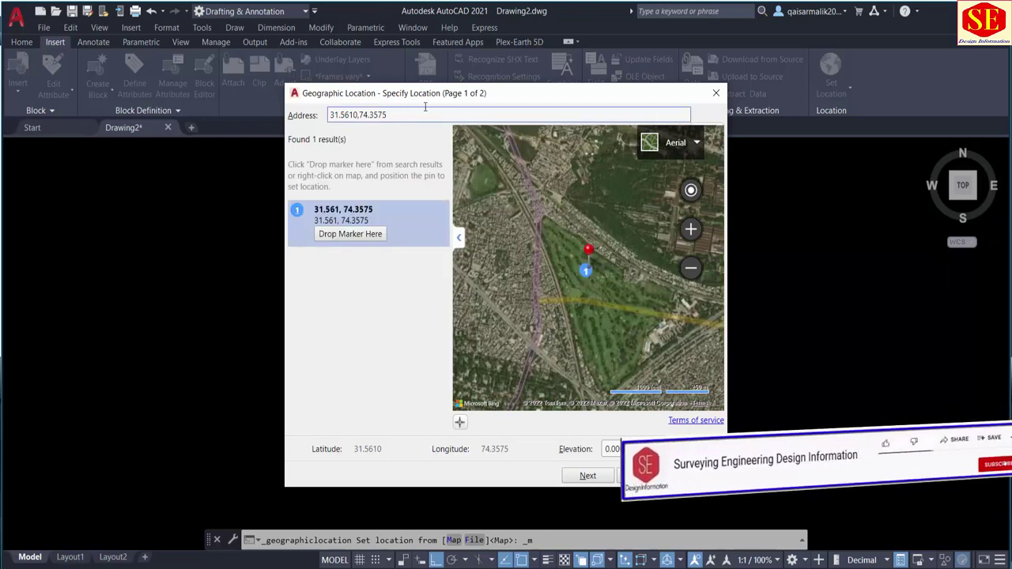
{"action": "scroll", "coordinate": [572, 276], "scroll_direction": "up", "scroll_amount": 2}
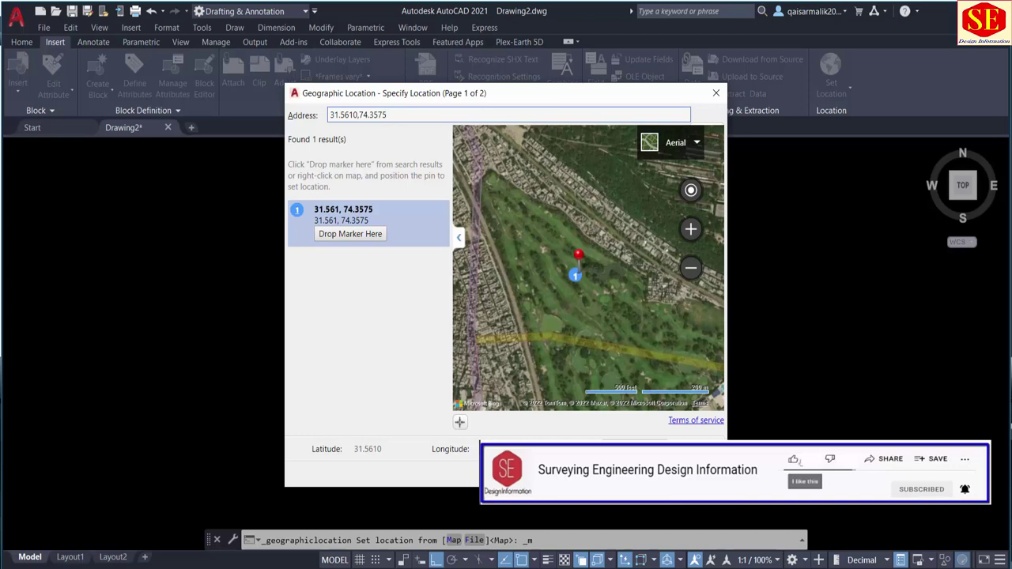
{"action": "left_click", "coordinate": [633, 449]}
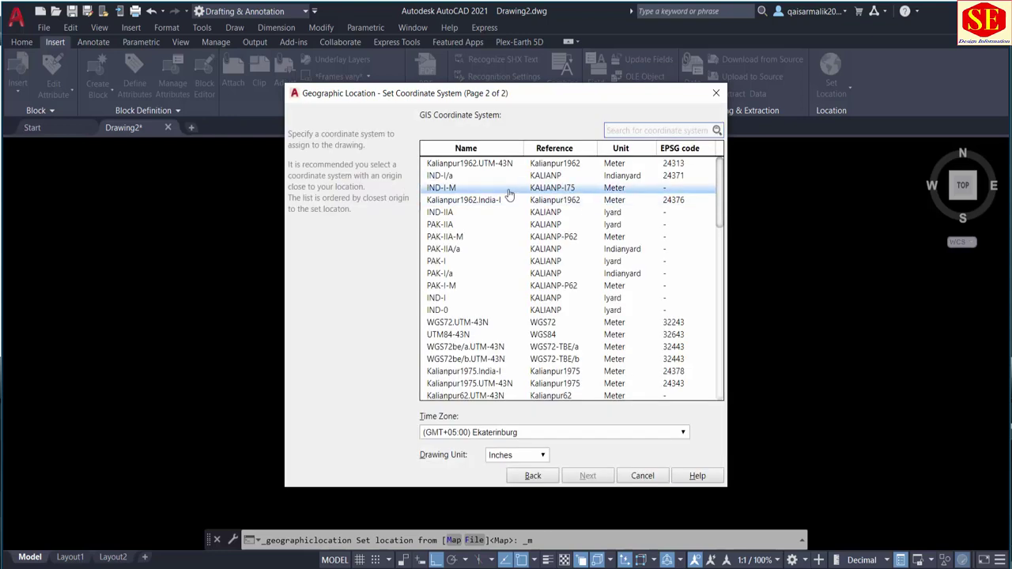
Step: Filter the coordinate systems by 'wg' and select WGS72.UTM-43N
{"action": "scroll", "coordinate": [510, 229], "scroll_direction": "down", "scroll_amount": 10}
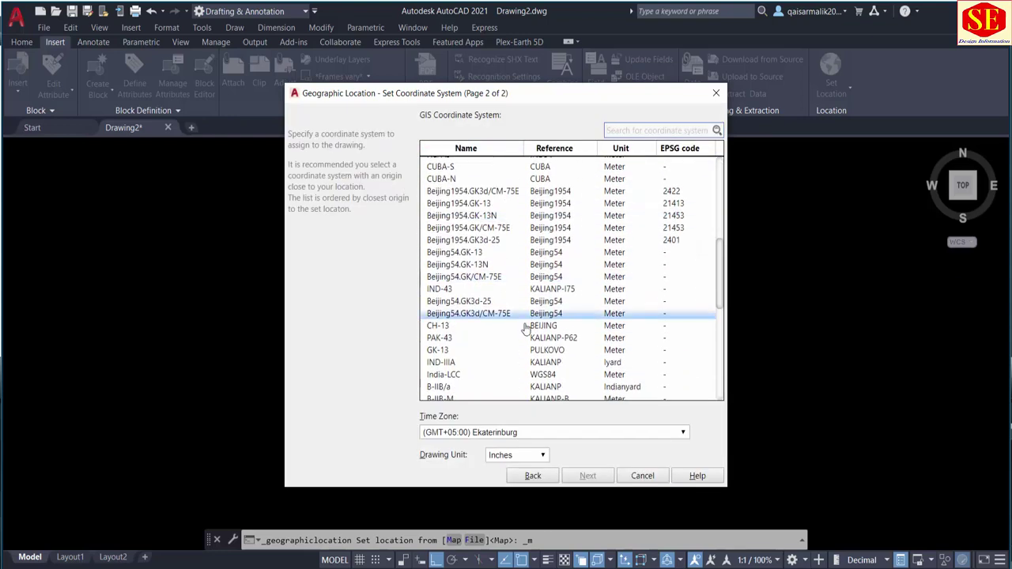
{"action": "scroll", "coordinate": [508, 317], "scroll_direction": "down", "scroll_amount": 10}
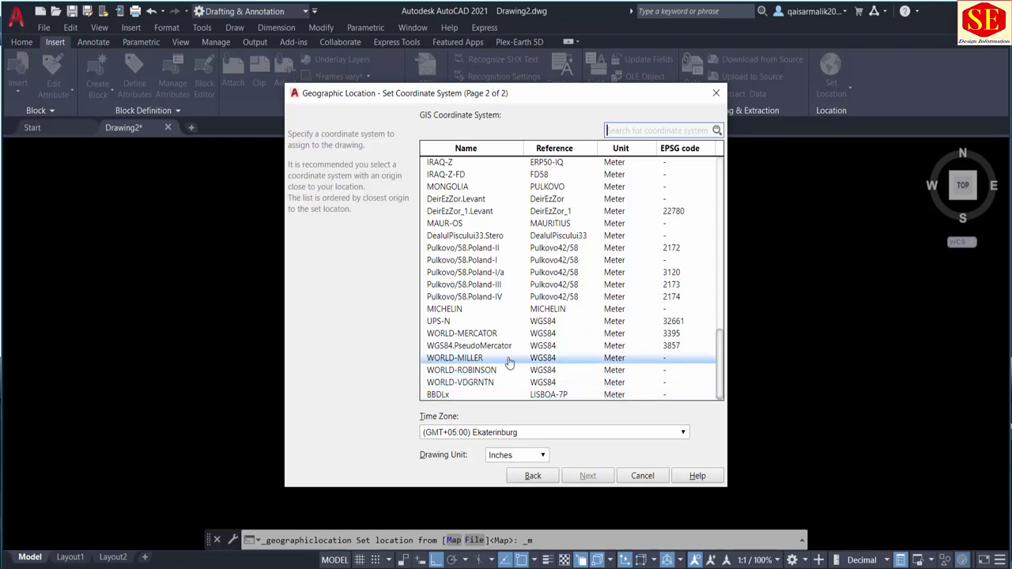
{"action": "left_click", "coordinate": [646, 130]}
{"action": "type", "text": "wg"}
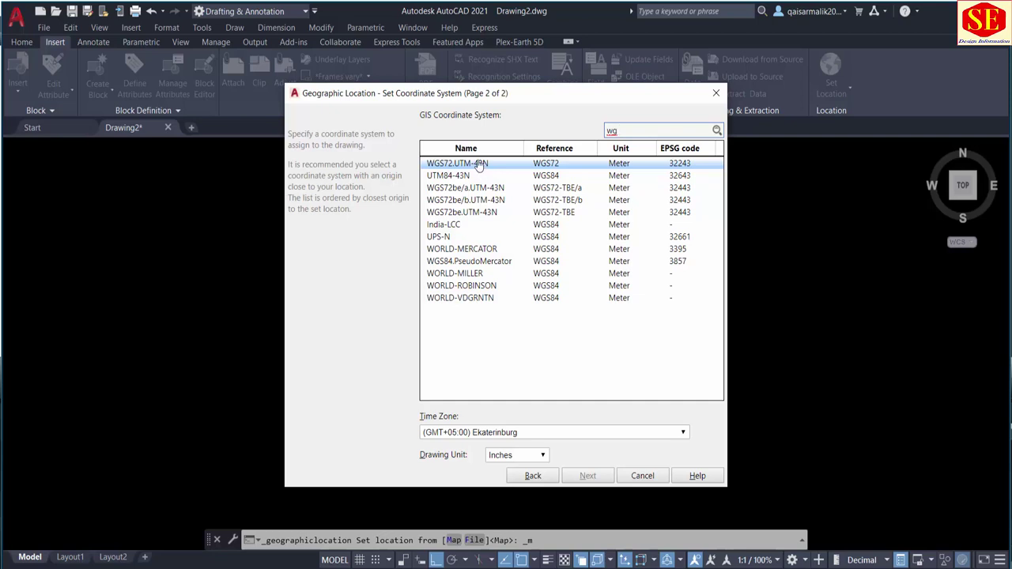
{"action": "left_click", "coordinate": [479, 164]}
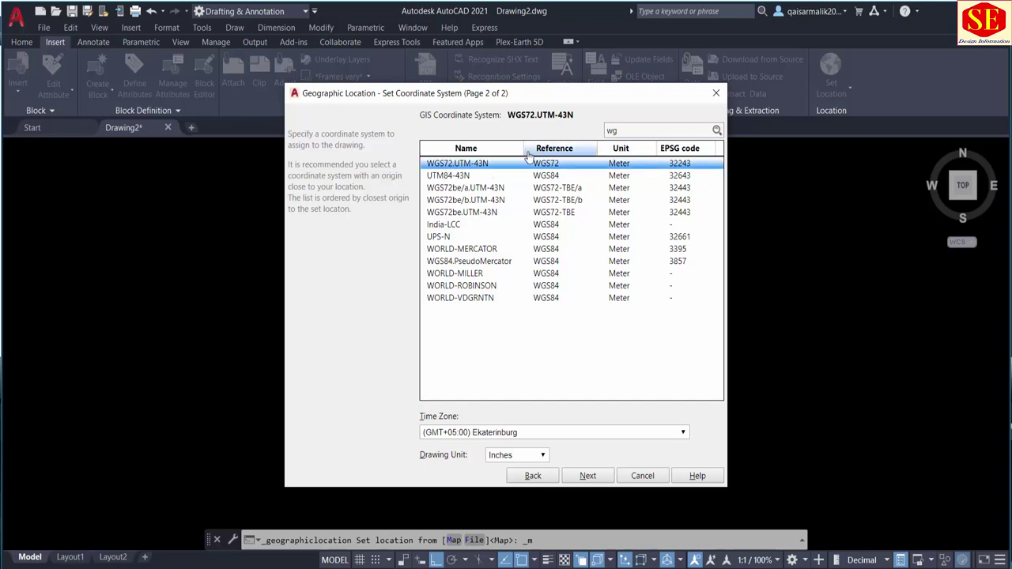
Step: Set time zone (GMT+05:00) Islamabad, Karachi, Tashkent, keep Inches after resetting map units, and finish
{"action": "left_click", "coordinate": [531, 431]}
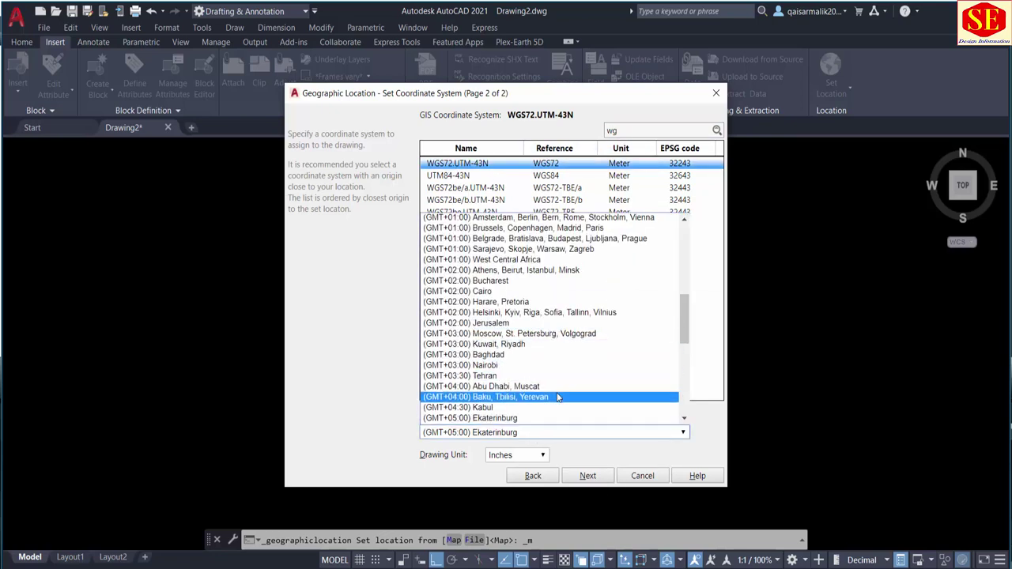
{"action": "scroll", "coordinate": [561, 379], "scroll_direction": "down", "scroll_amount": 4}
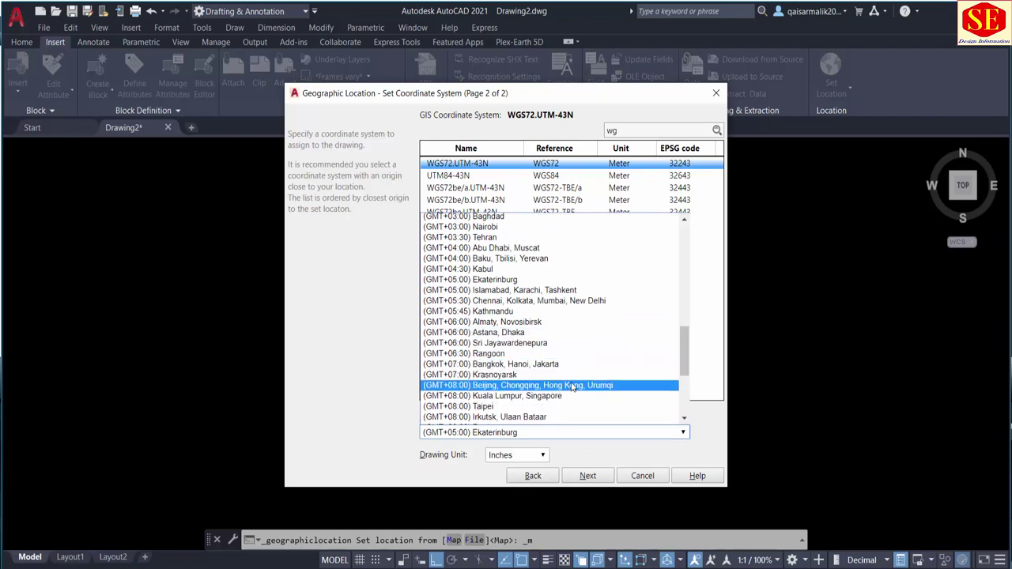
{"action": "left_click", "coordinate": [539, 291]}
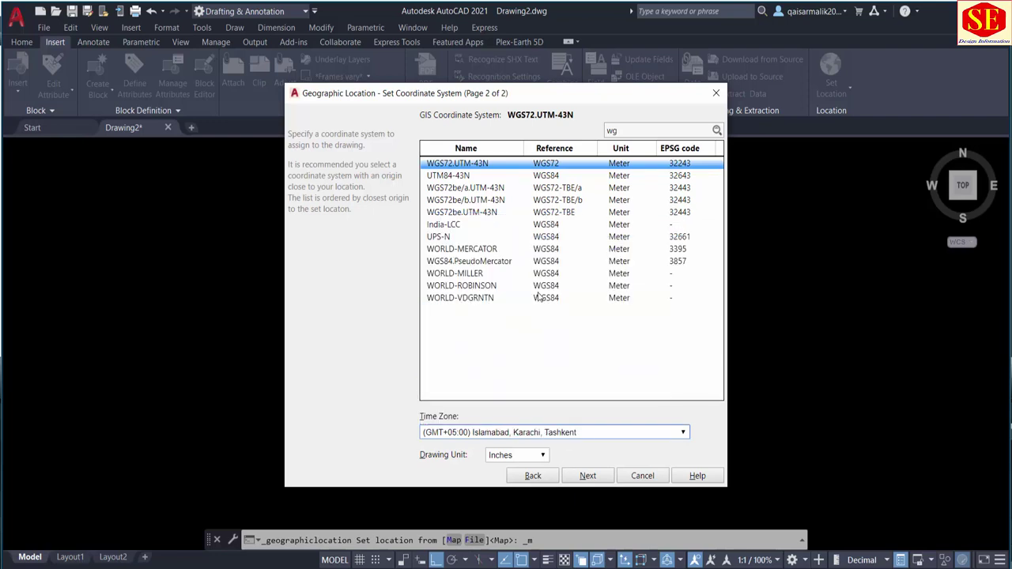
{"action": "left_click", "coordinate": [522, 457]}
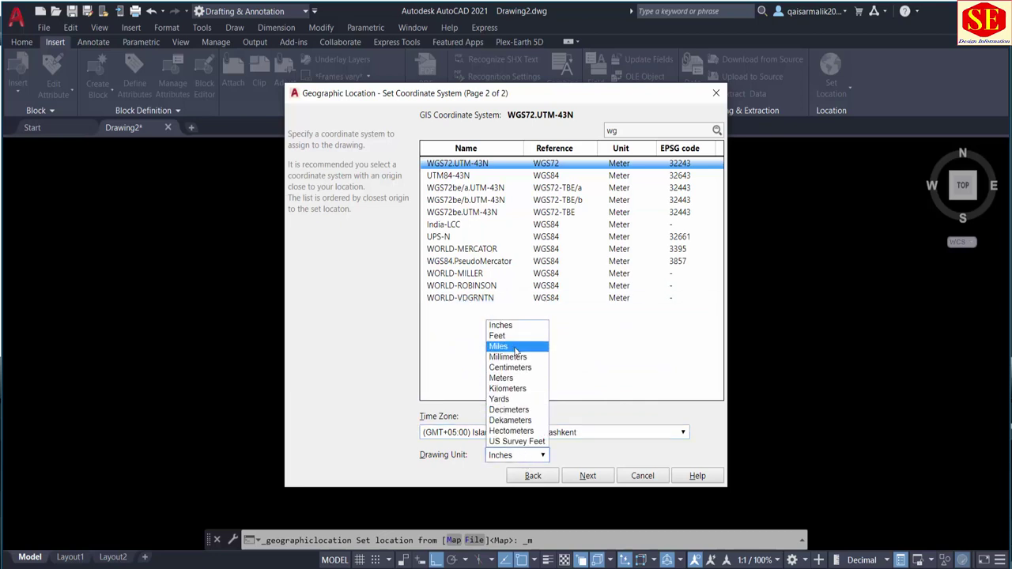
{"action": "left_click", "coordinate": [502, 379]}
{"action": "left_click", "coordinate": [441, 278]}
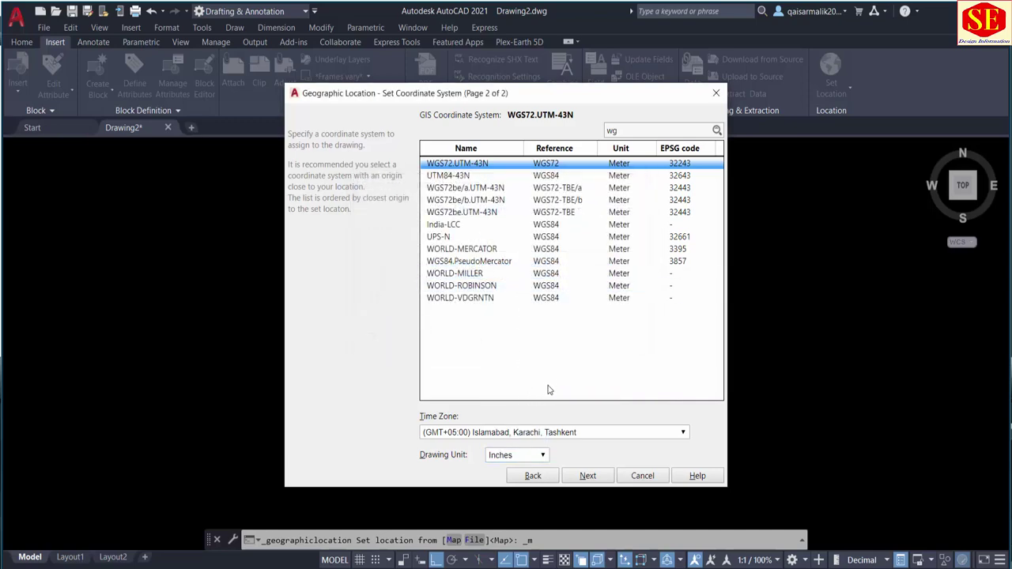
{"action": "left_click", "coordinate": [588, 476]}
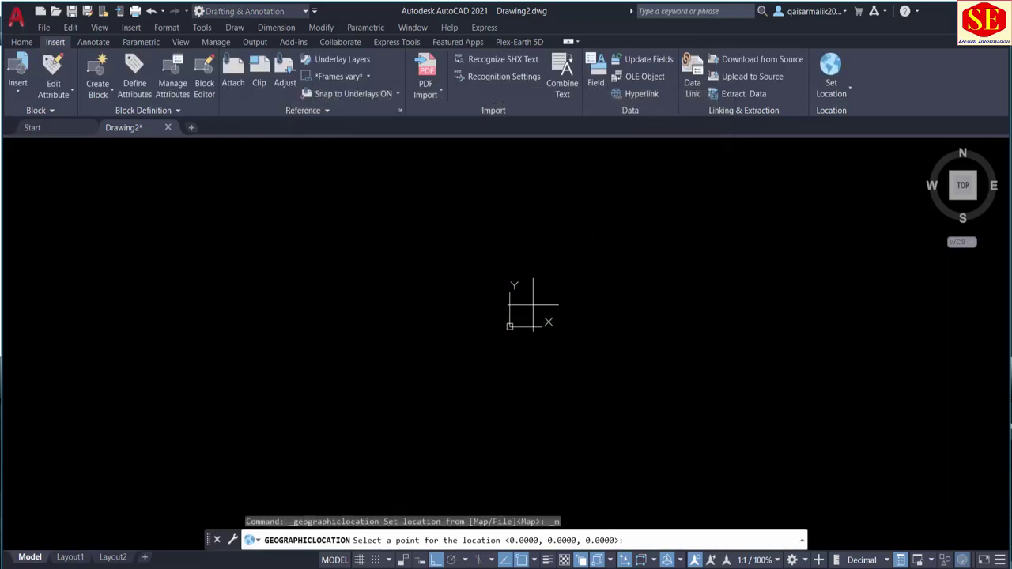
Step: Place the geographic marker at the drawing origin and accept the default 90° north direction
{"action": "left_click", "coordinate": [512, 324]}
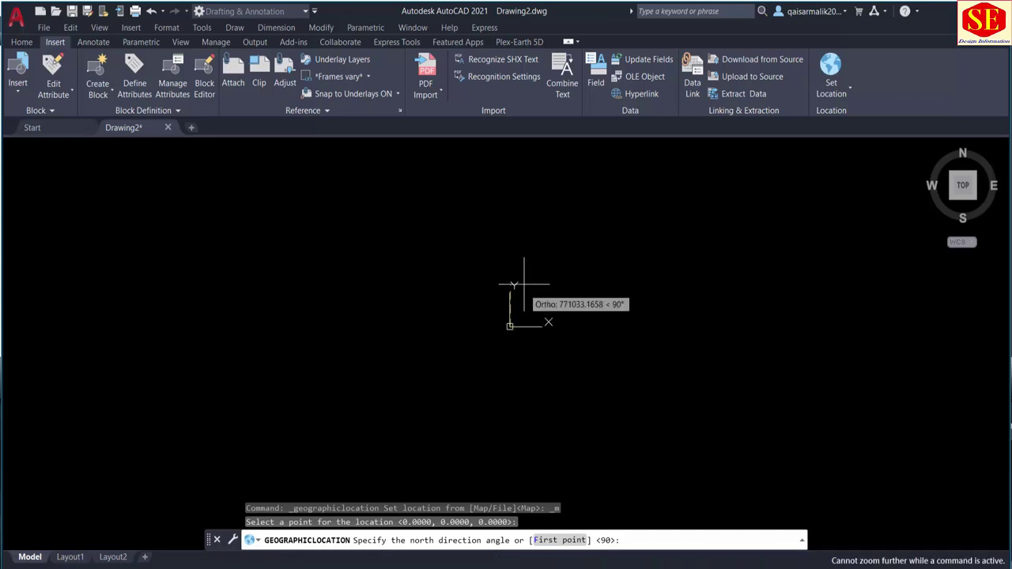
{"action": "middle_click_drag", "start_coordinate": [515, 219], "coordinate": [515, 327]}
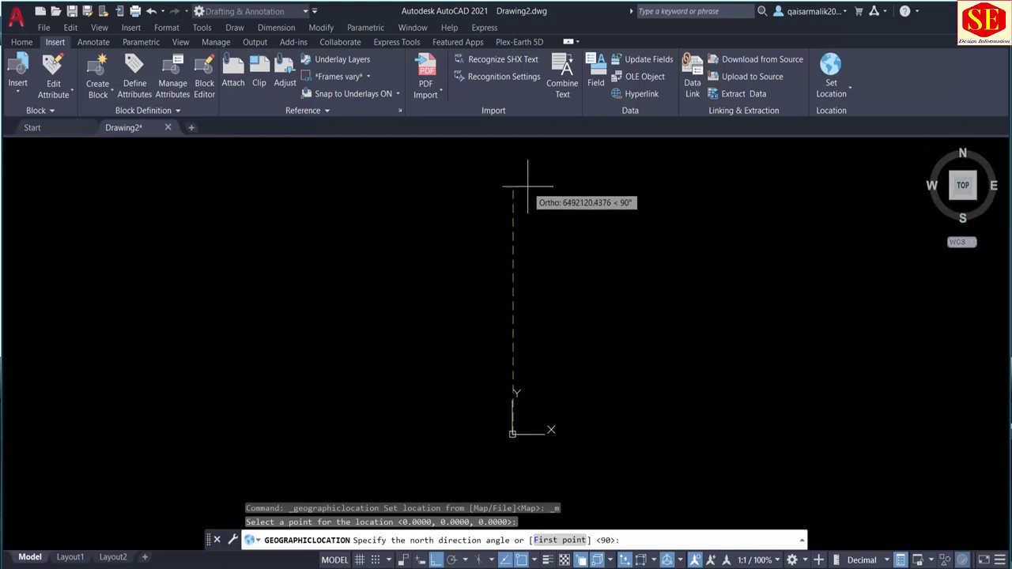
{"action": "scroll", "coordinate": [510, 183], "scroll_direction": "up", "scroll_amount": 1}
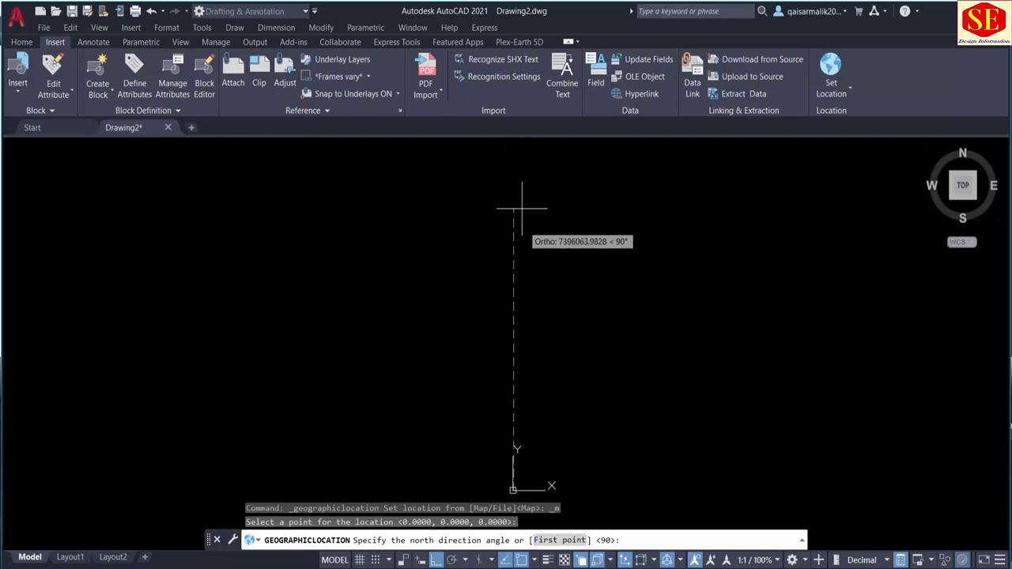
{"action": "left_click", "coordinate": [517, 205]}
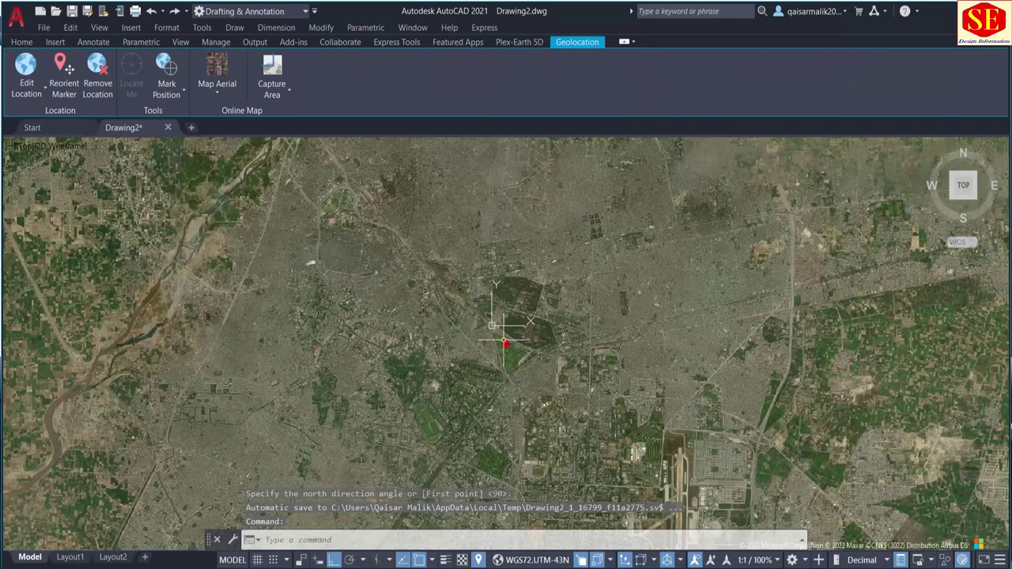
Step: Change the online map type from Map Aerial to Map Road
{"action": "scroll", "coordinate": [509, 340], "scroll_direction": "up", "scroll_amount": 5}
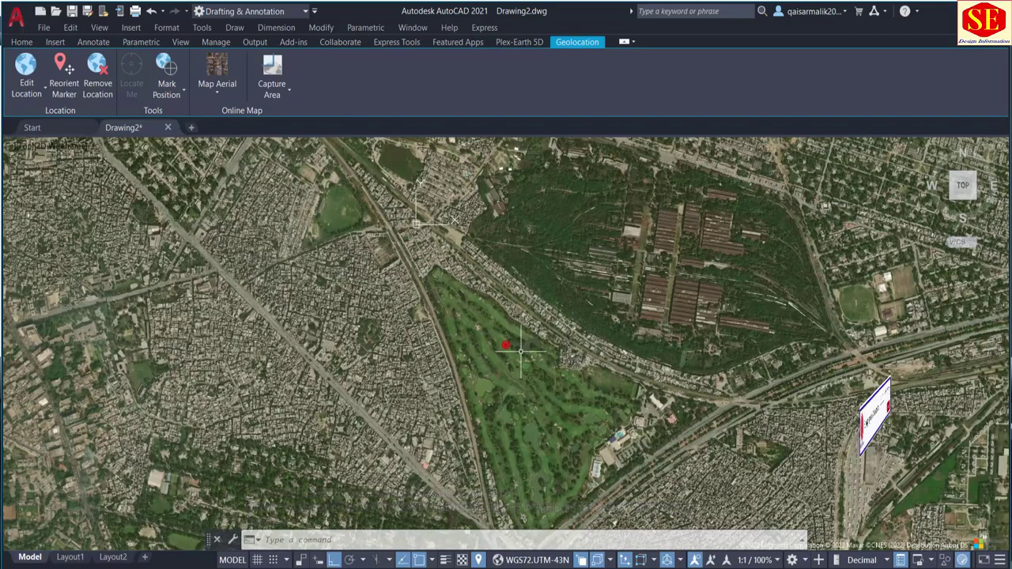
{"action": "scroll", "coordinate": [512, 375], "scroll_direction": "up", "scroll_amount": 2}
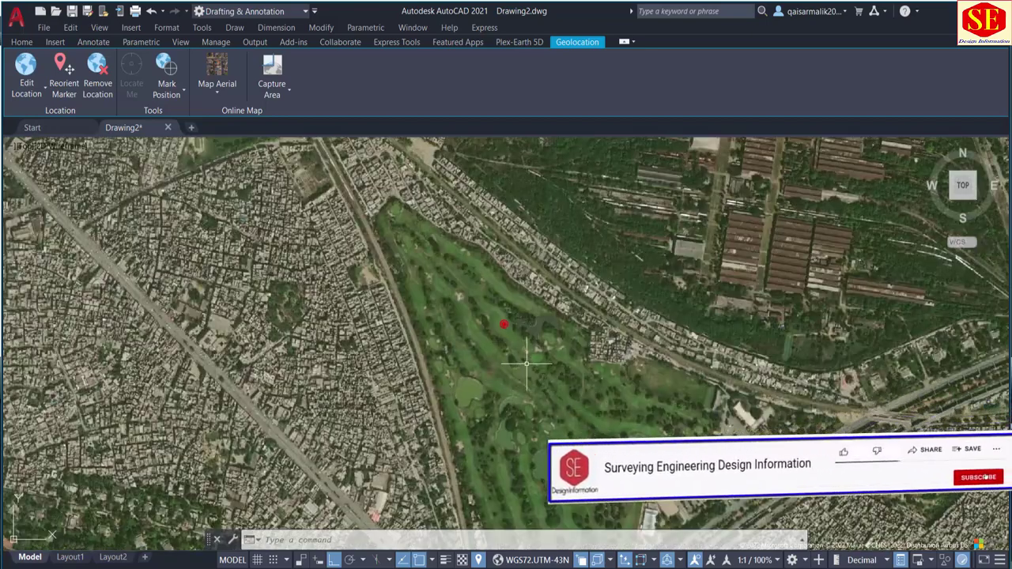
{"action": "scroll", "coordinate": [524, 348], "scroll_direction": "down", "scroll_amount": 3}
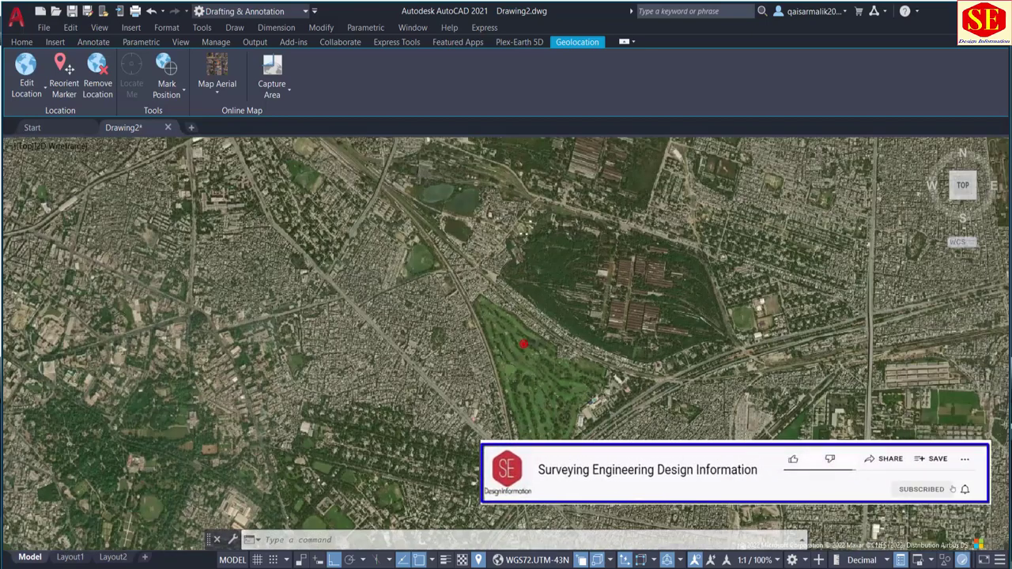
{"action": "scroll", "coordinate": [510, 308], "scroll_direction": "down", "scroll_amount": 2}
{"action": "middle_click_drag", "start_coordinate": [488, 155], "coordinate": [578, 252]}
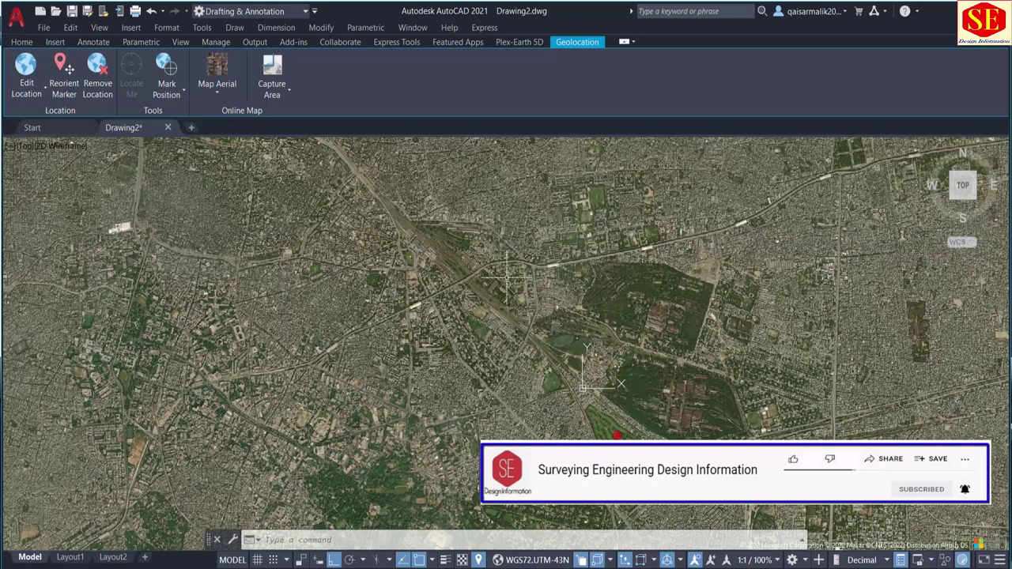
{"action": "left_click", "coordinate": [224, 92]}
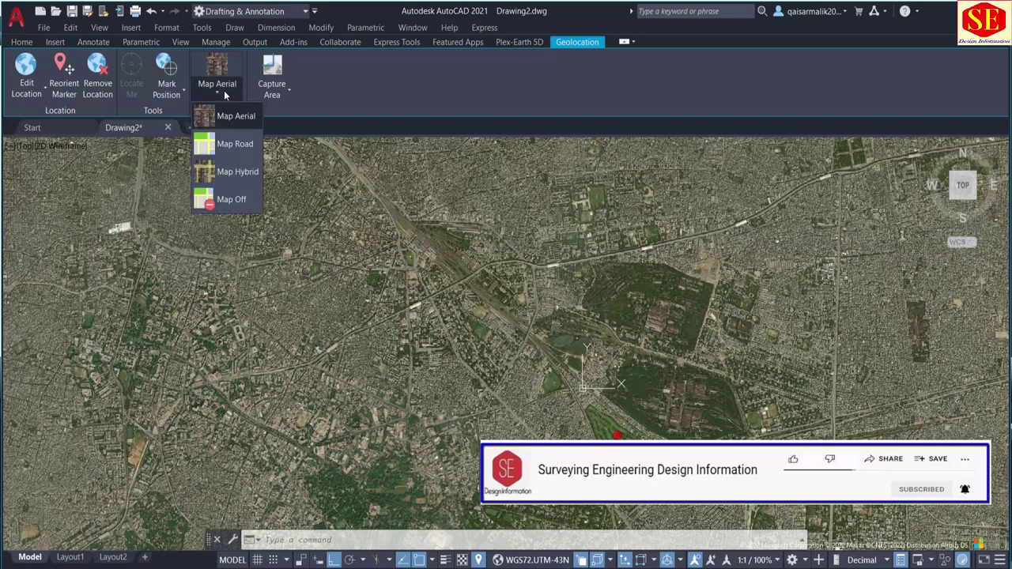
{"action": "left_click", "coordinate": [231, 144]}
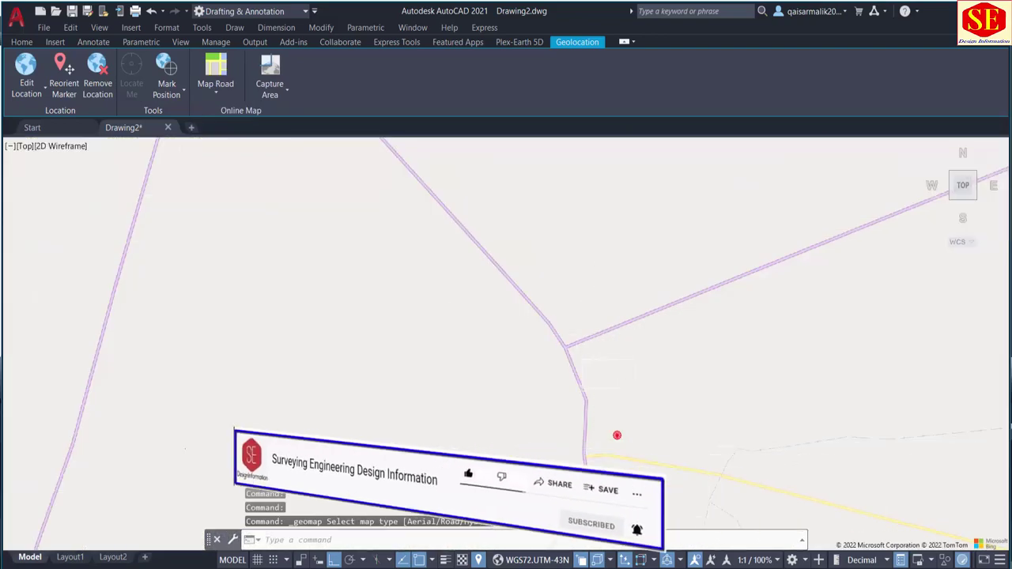
Step: Switch the online map to Map Hybrid and zoom and pan around the marked park
{"action": "left_click", "coordinate": [216, 89]}
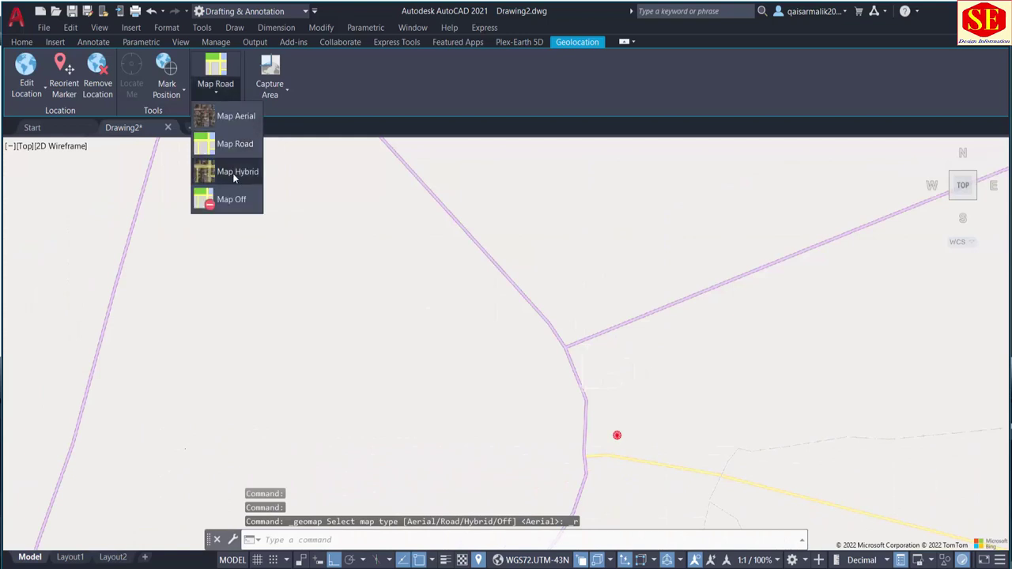
{"action": "left_click", "coordinate": [232, 173]}
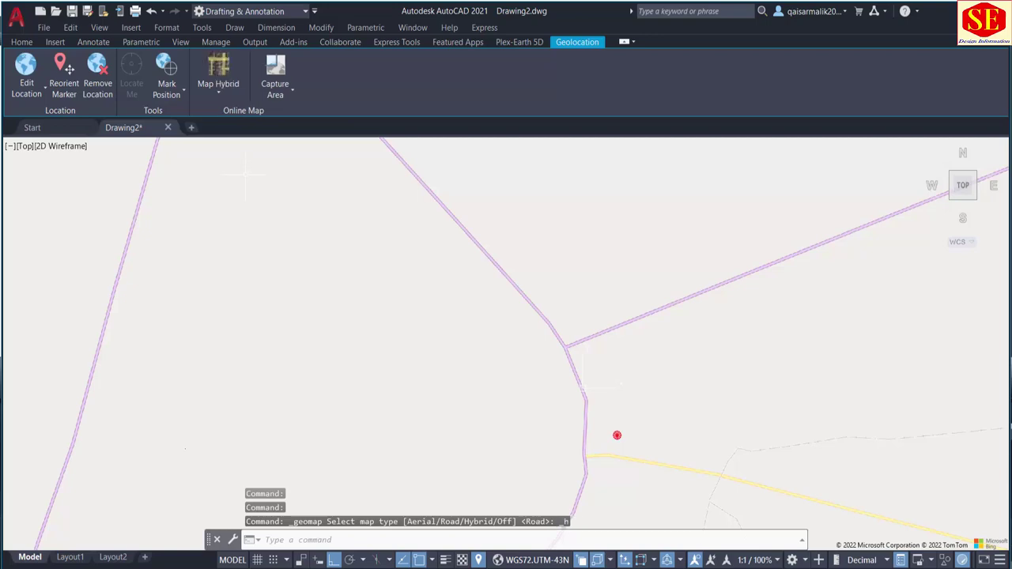
{"action": "scroll", "coordinate": [589, 348], "scroll_direction": "down", "scroll_amount": 2}
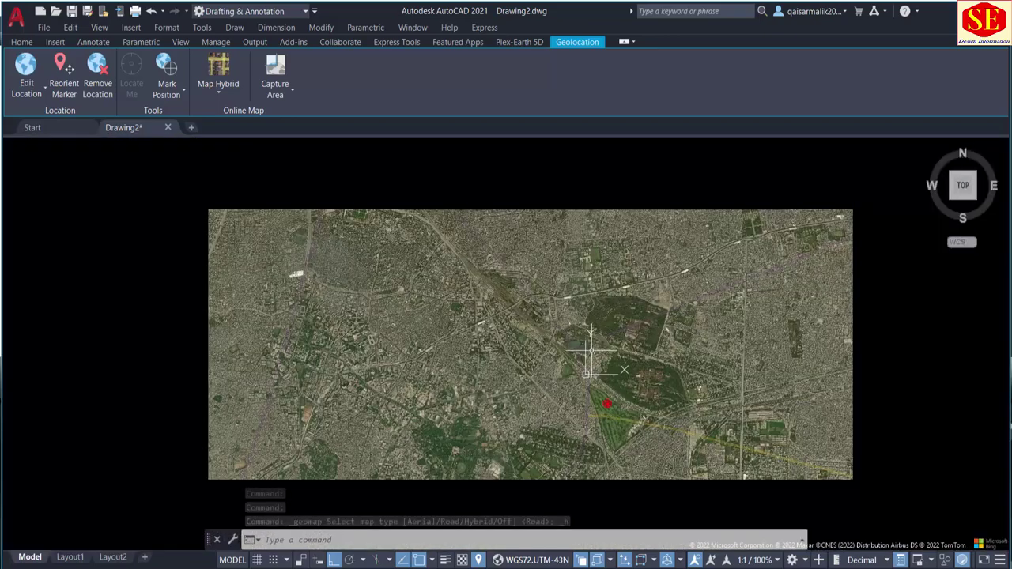
{"action": "middle_click_drag", "start_coordinate": [709, 318], "coordinate": [687, 357]}
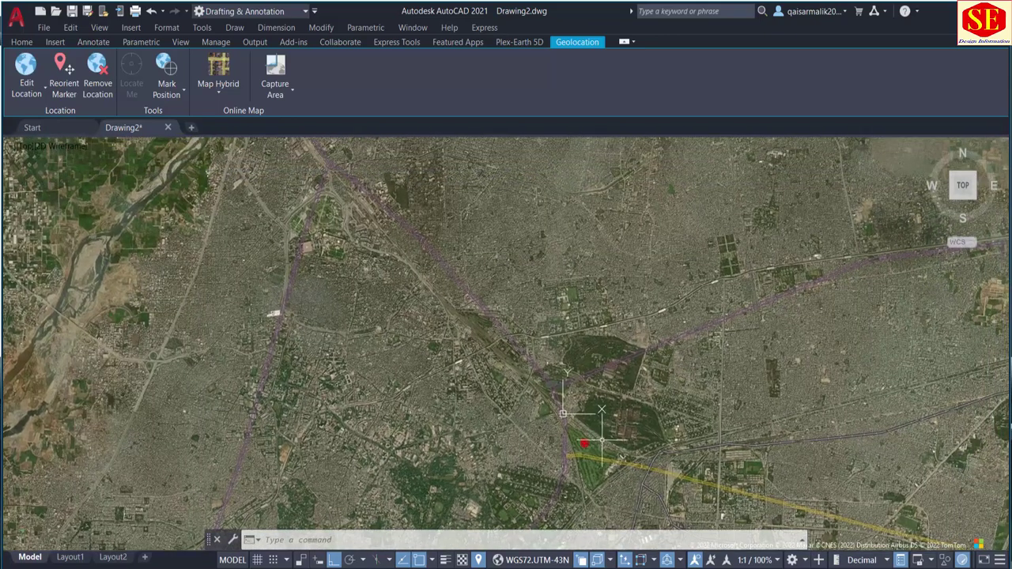
{"action": "scroll", "coordinate": [601, 439], "scroll_direction": "up", "scroll_amount": 2}
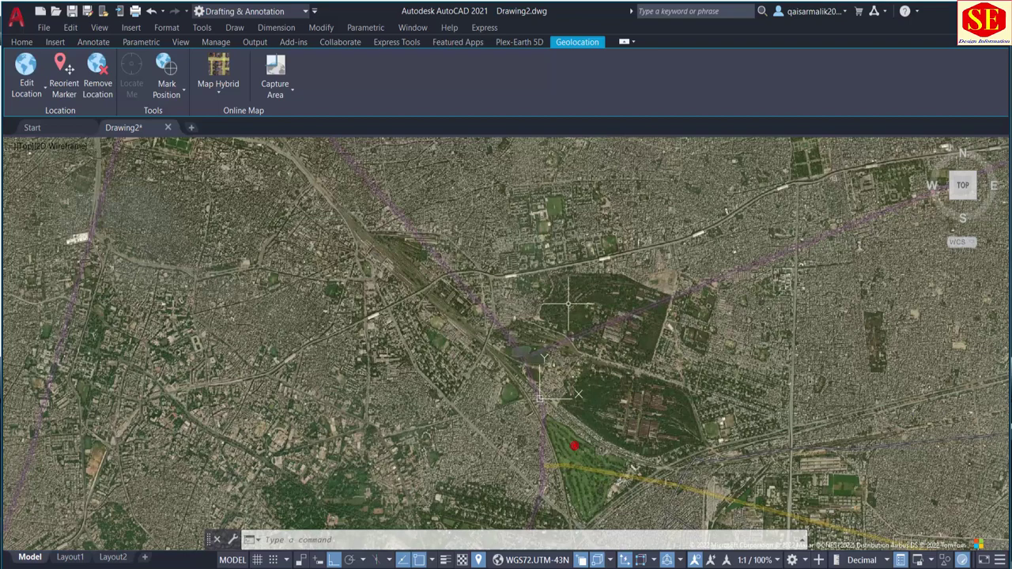
{"action": "scroll", "coordinate": [568, 303], "scroll_direction": "down", "scroll_amount": 2}
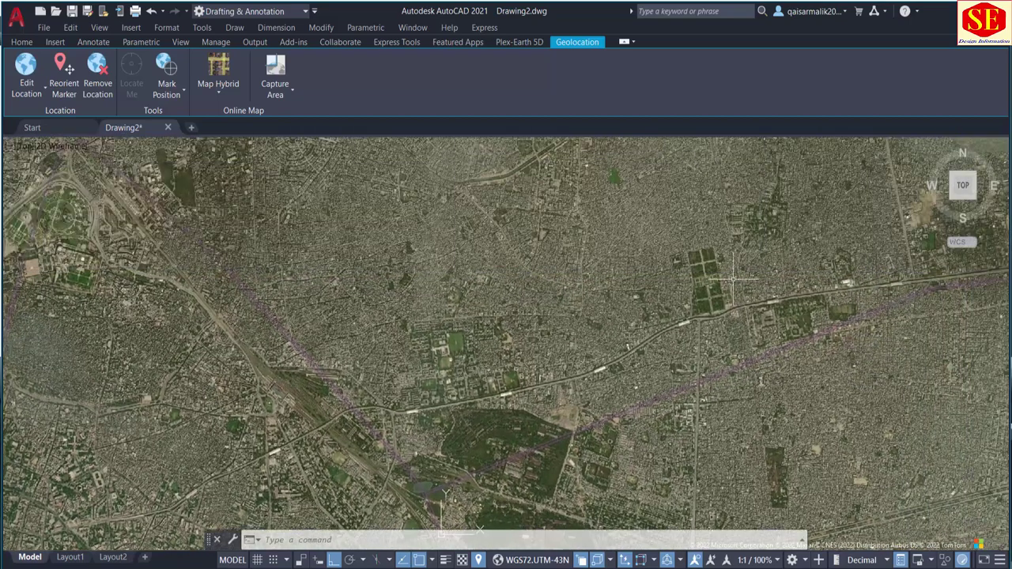
{"action": "scroll", "coordinate": [724, 268], "scroll_direction": "up", "scroll_amount": 2}
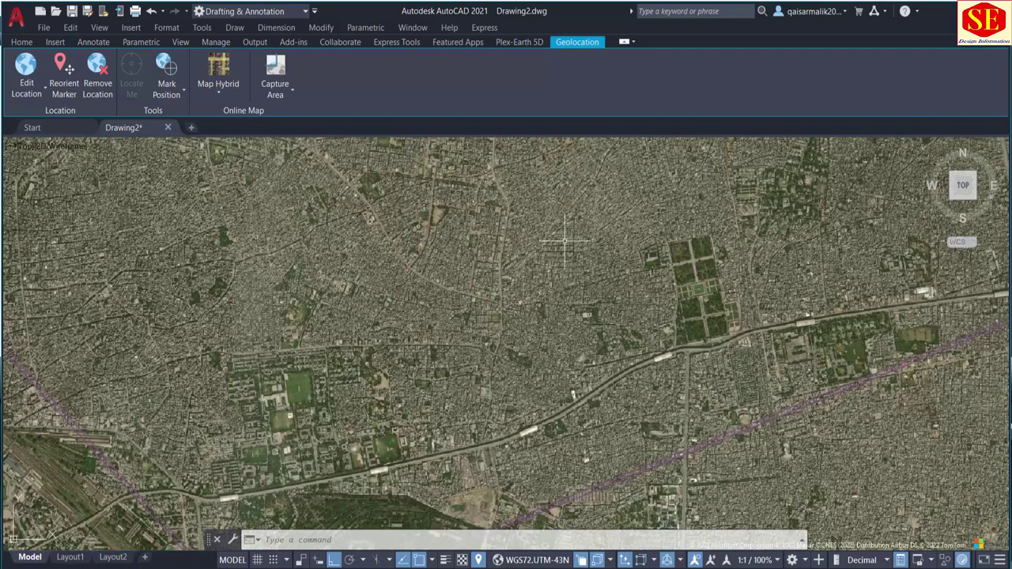
{"action": "scroll", "coordinate": [566, 242], "scroll_direction": "down", "scroll_amount": 1}
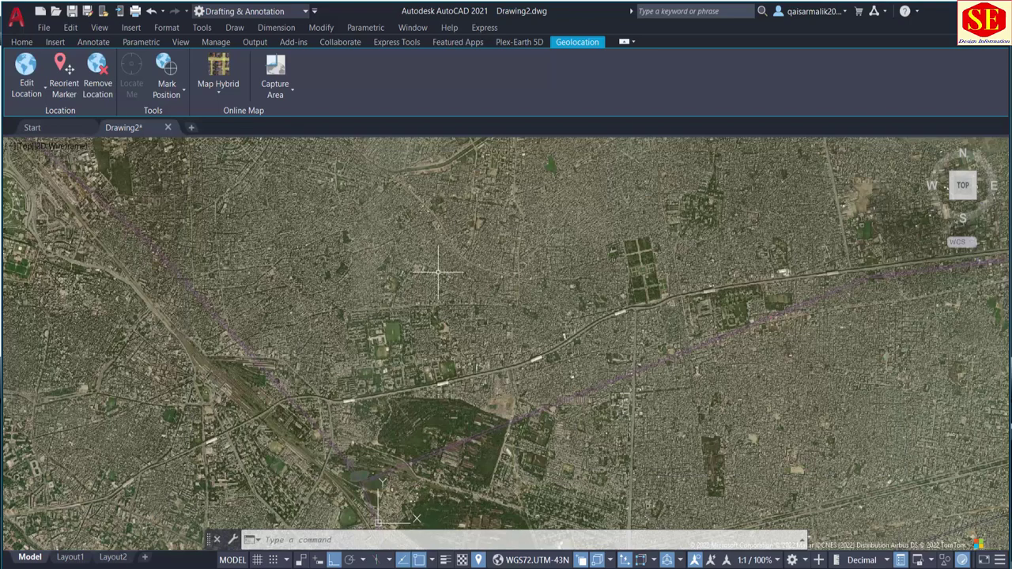
Step: Capture a rectangular map image around the grid-patterned garden in central Lahore with GEOMAPIMAGE
{"action": "left_click", "coordinate": [282, 96]}
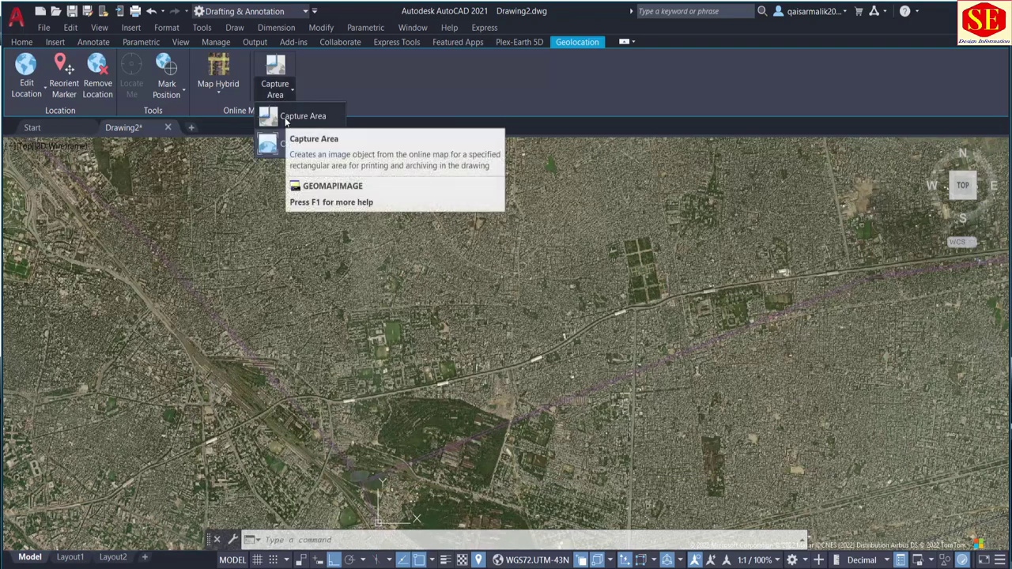
{"action": "left_click", "coordinate": [303, 116]}
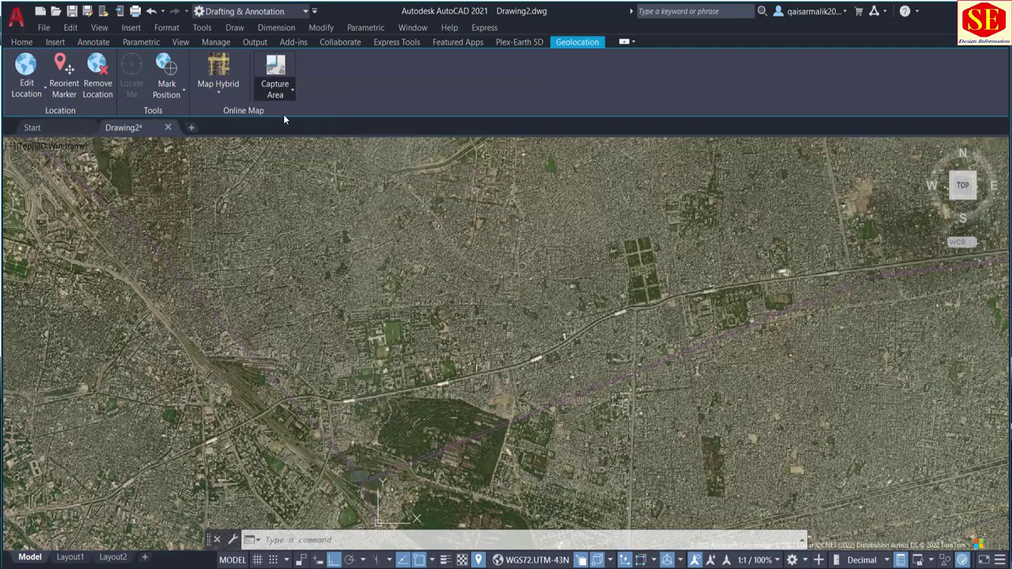
{"action": "left_click", "coordinate": [565, 188]}
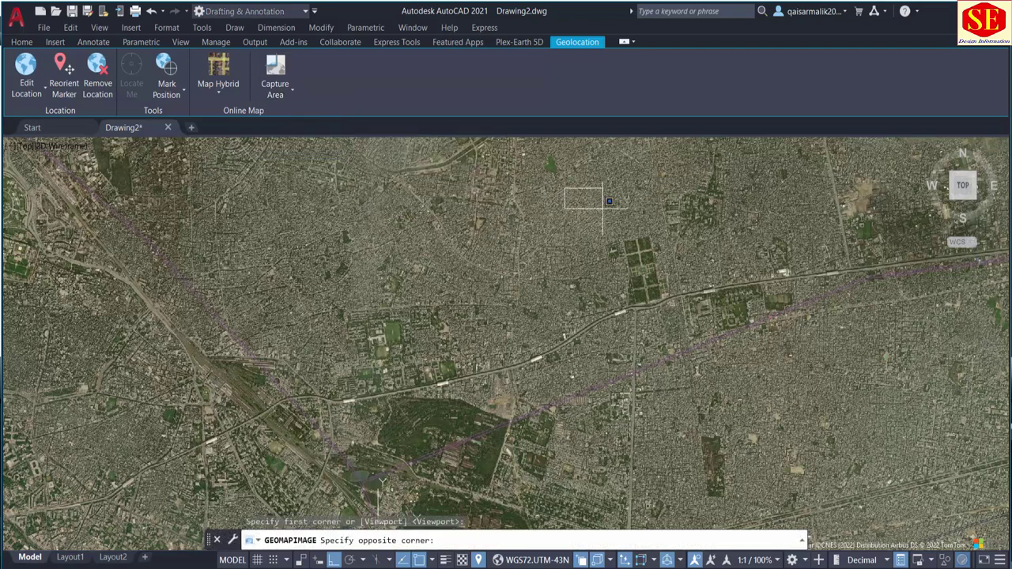
{"action": "left_click", "coordinate": [764, 399]}
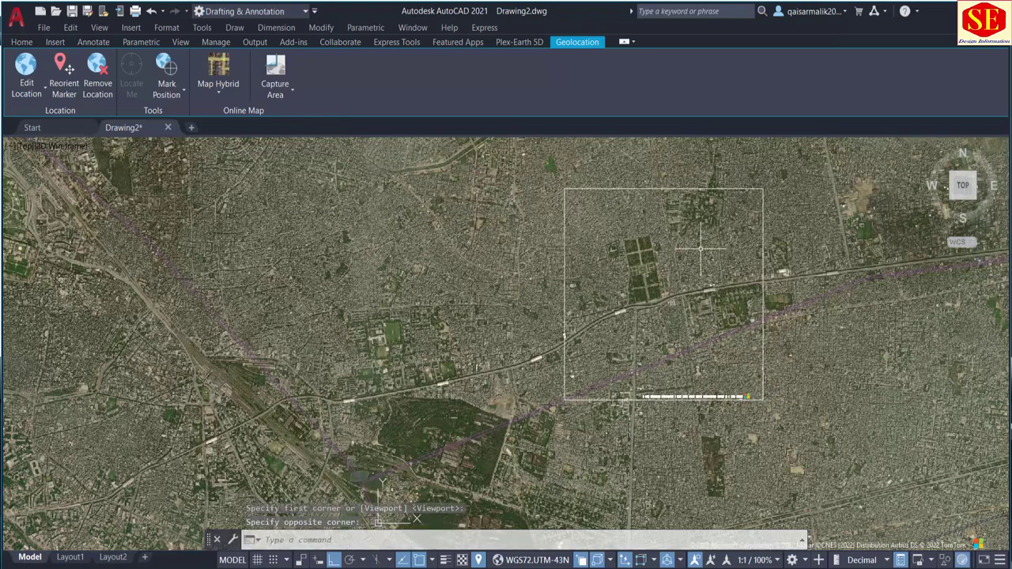
{"action": "left_click", "coordinate": [227, 95]}
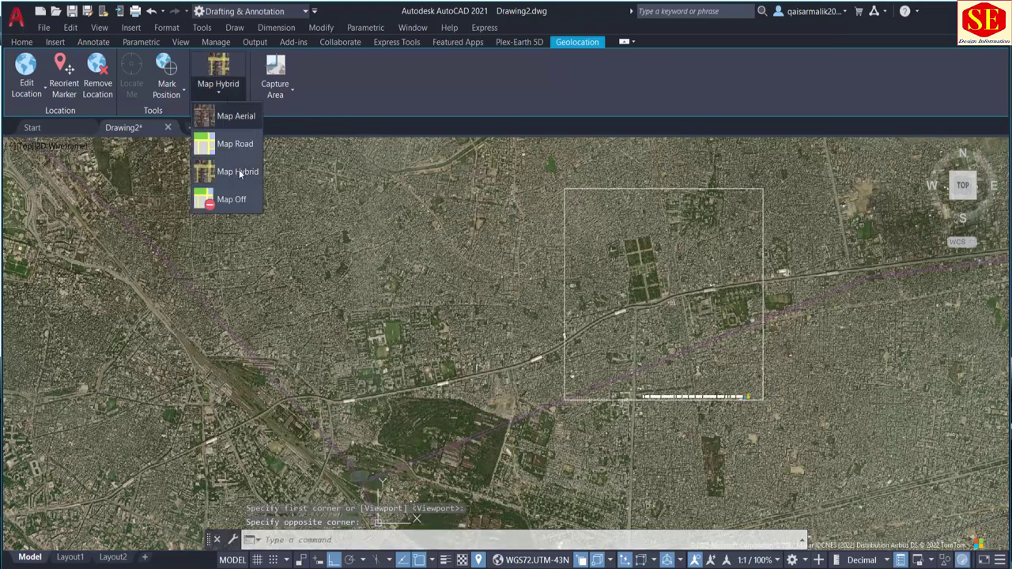
Step: Turn the live online map off and zoom in to inspect the captured image alone
{"action": "left_click", "coordinate": [231, 199]}
{"action": "scroll", "coordinate": [743, 297], "scroll_direction": "up", "scroll_amount": 2}
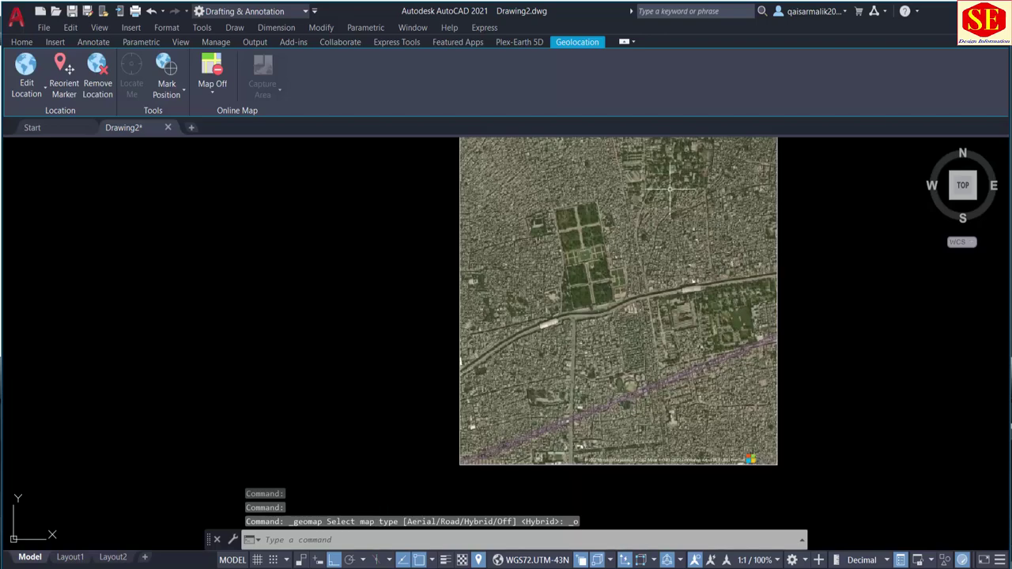
{"action": "middle_click_drag", "start_coordinate": [619, 244], "coordinate": [571, 291]}
{"action": "scroll", "coordinate": [571, 291], "scroll_direction": "up", "scroll_amount": 3}
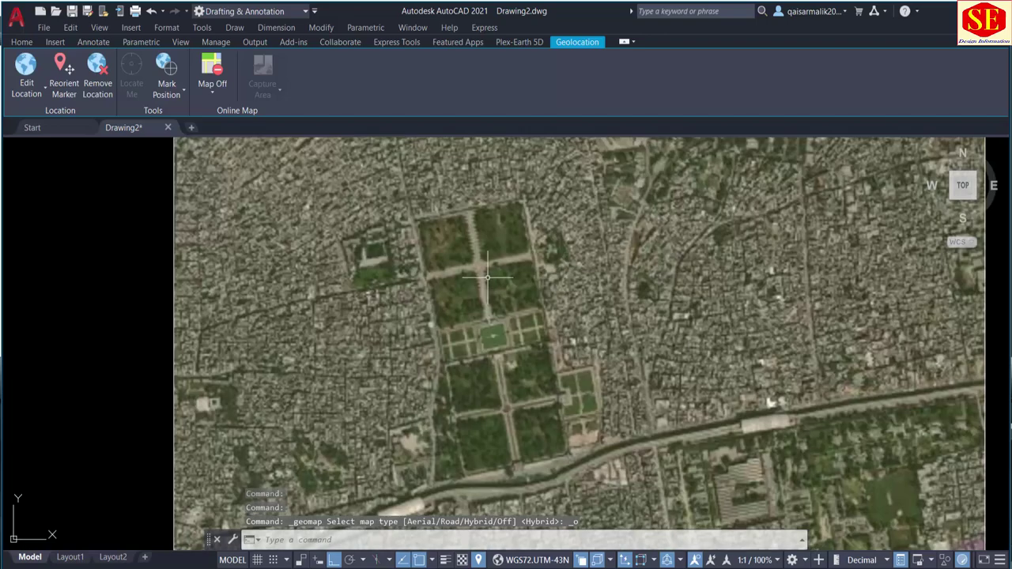
{"action": "scroll", "coordinate": [488, 276], "scroll_direction": "down", "scroll_amount": 5}
Step: Switch the online map back on in aerial mode around the captured image
{"action": "scroll", "coordinate": [488, 285], "scroll_direction": "up", "scroll_amount": 5}
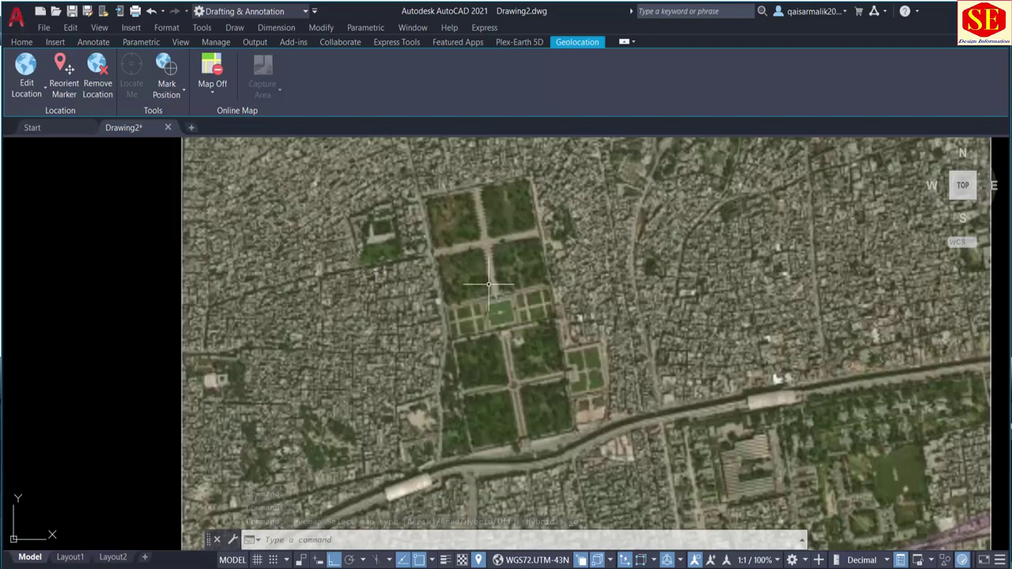
{"action": "scroll", "coordinate": [509, 299], "scroll_direction": "down", "scroll_amount": 3}
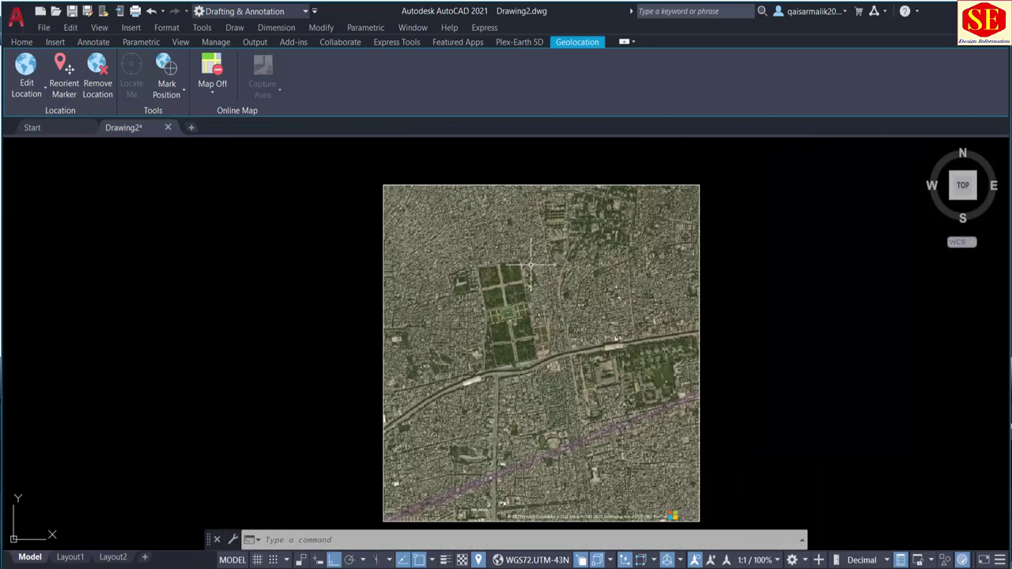
{"action": "left_click", "coordinate": [215, 91]}
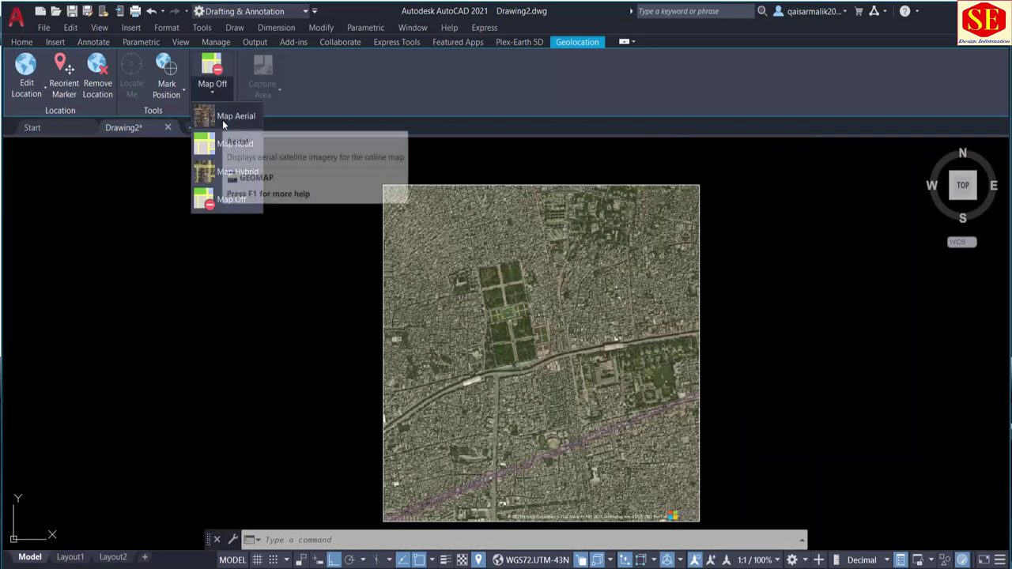
{"action": "left_click", "coordinate": [222, 119]}
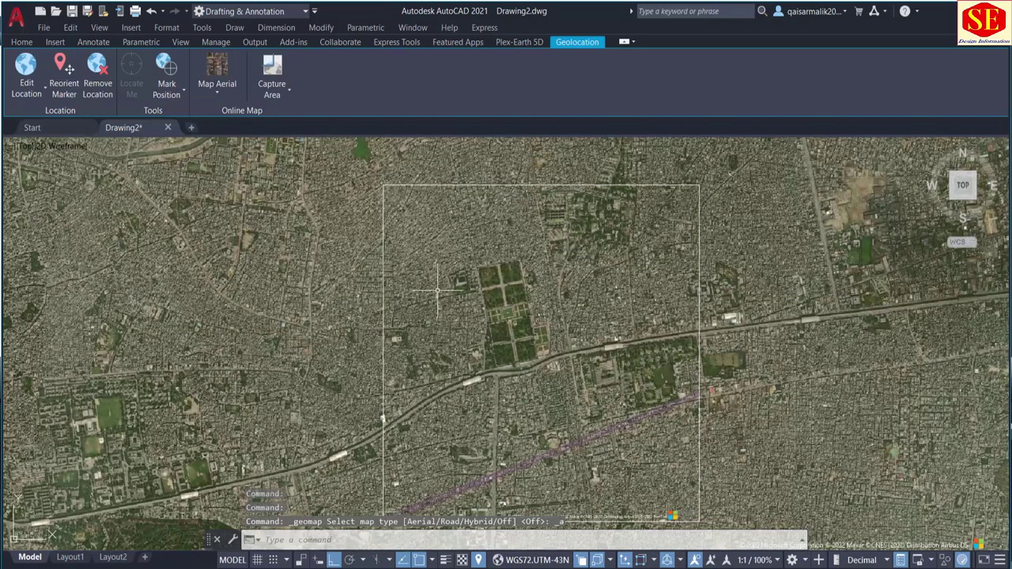
{"action": "scroll", "coordinate": [437, 291], "scroll_direction": "down", "scroll_amount": 2}
{"action": "scroll", "coordinate": [455, 295], "scroll_direction": "down", "scroll_amount": 4}
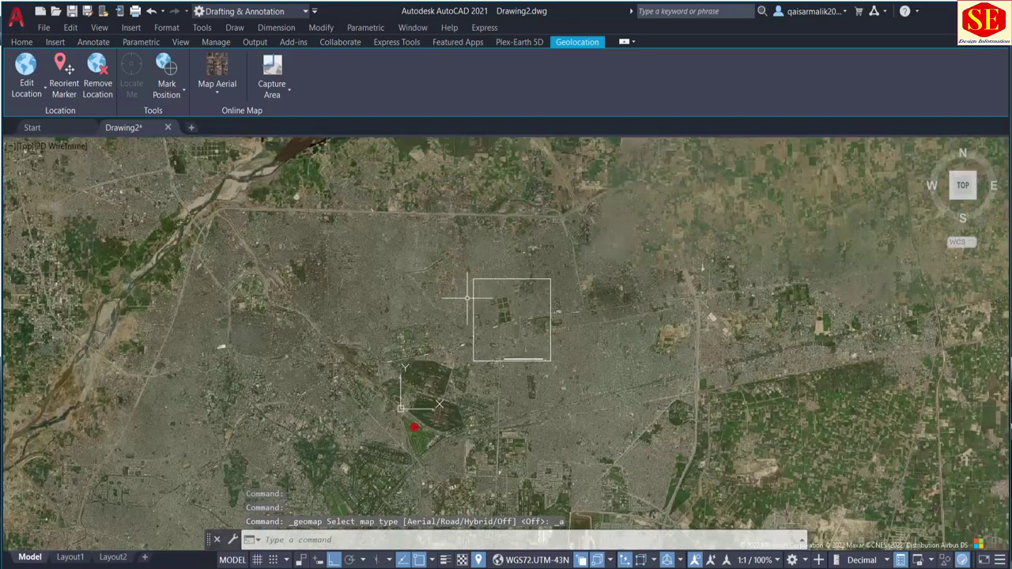
{"action": "middle_click_drag", "start_coordinate": [651, 344], "coordinate": [755, 183]}
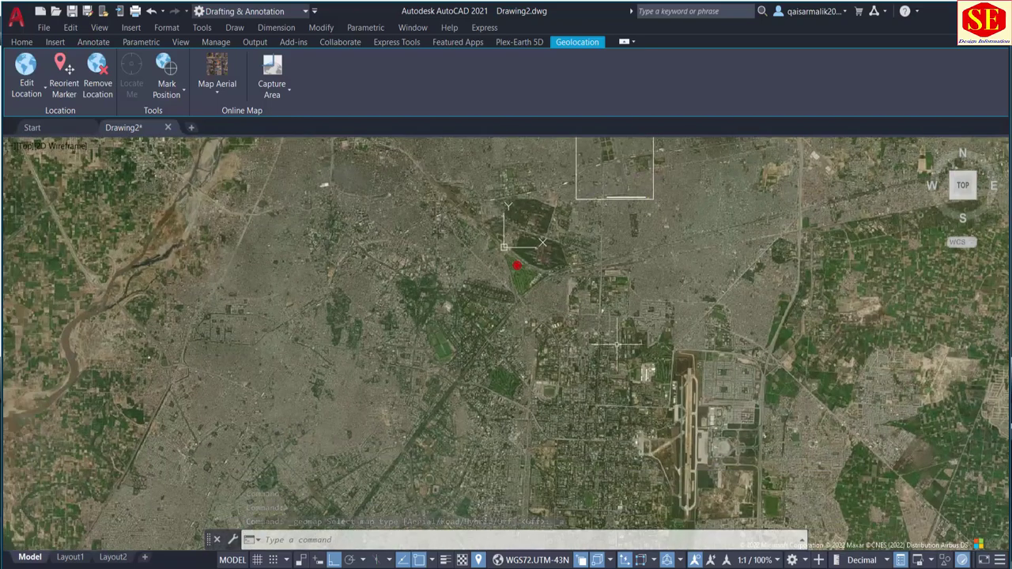
{"action": "middle_click_drag", "start_coordinate": [593, 182], "coordinate": [718, 275]}
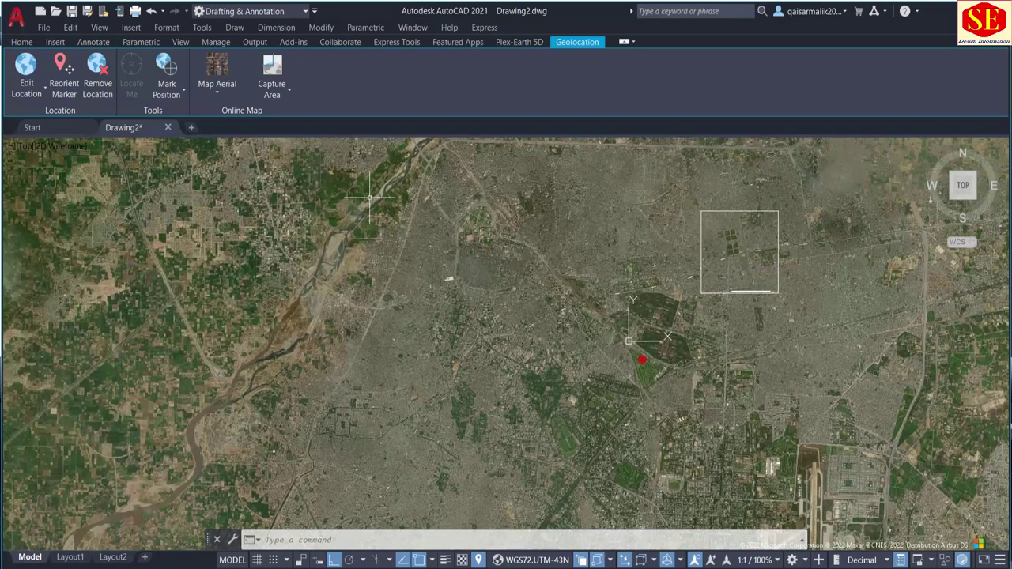
{"action": "middle_click_drag", "start_coordinate": [368, 198], "coordinate": [752, 277]}
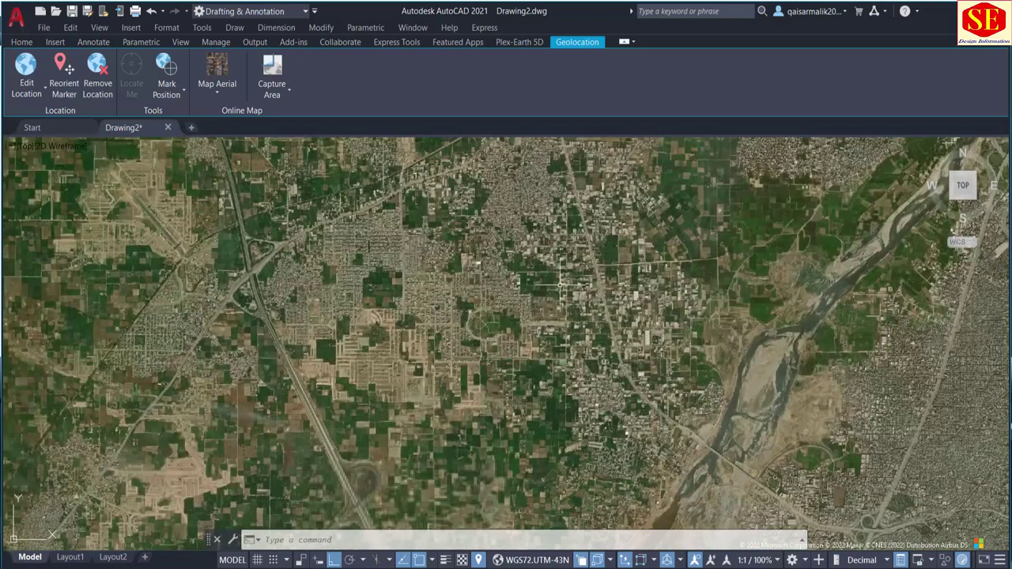